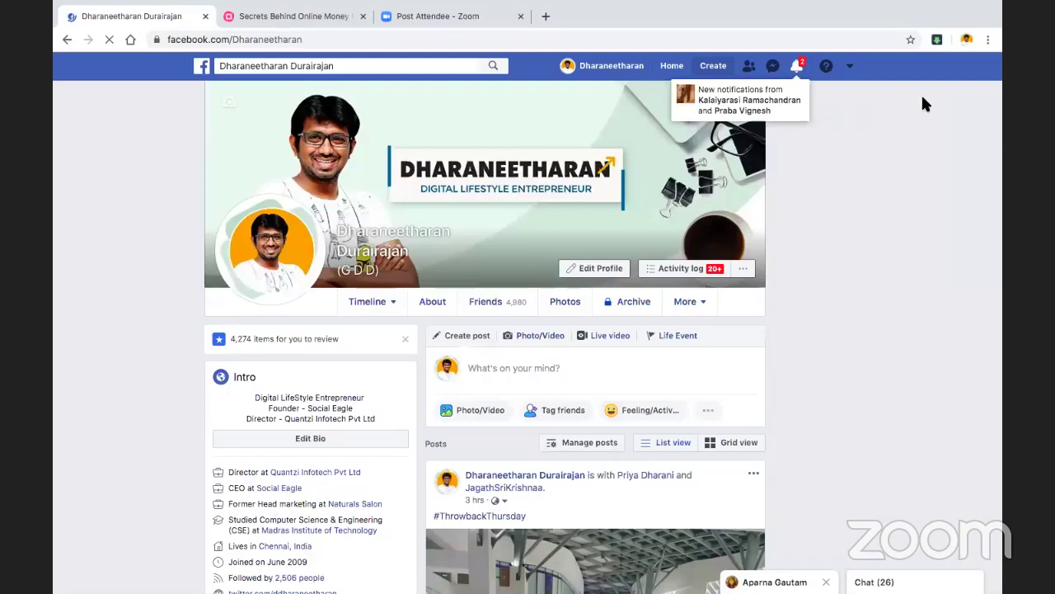
Start creating a new ad and dismiss the summary of the unfinished Lead Generation campaign.
left_click(714, 67)
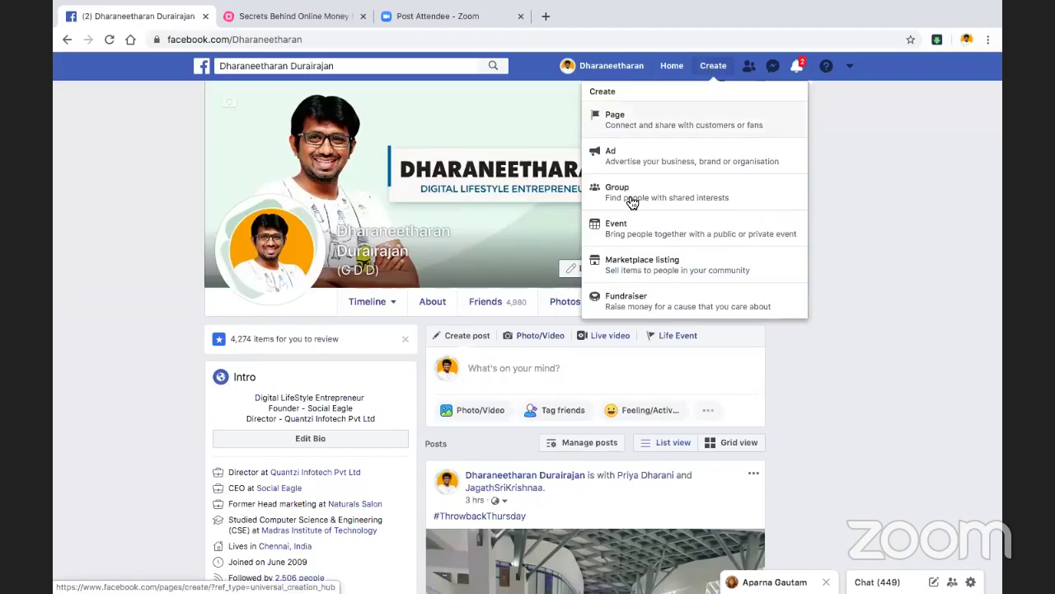
left_click(622, 157)
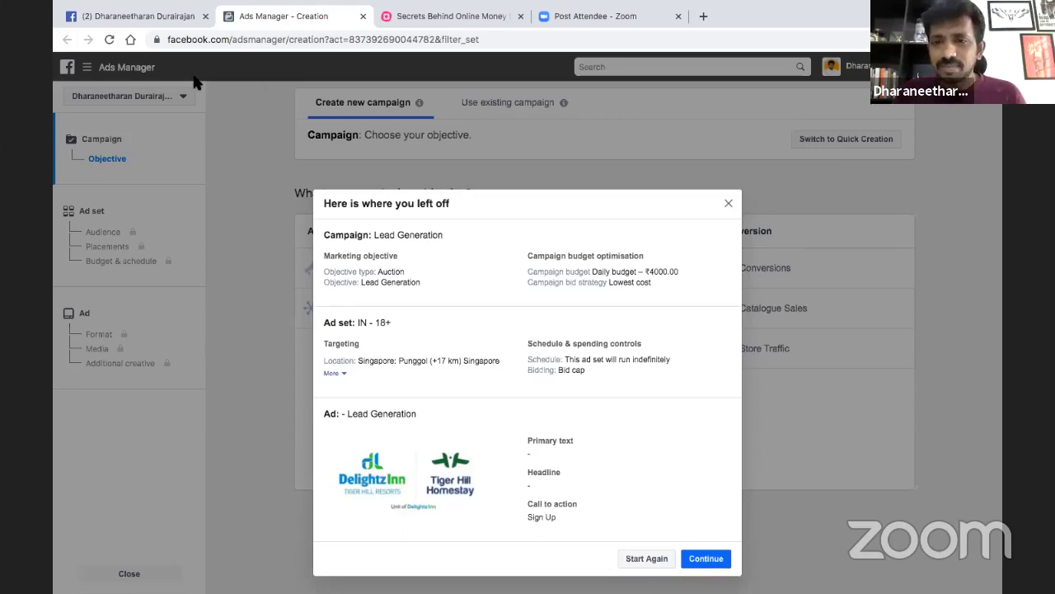
left_click(728, 203)
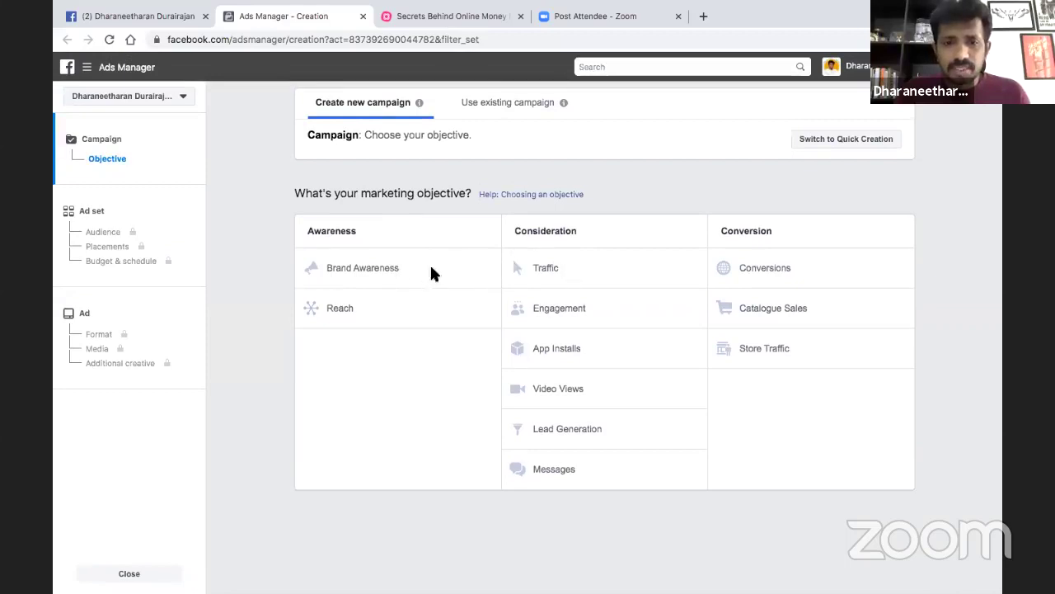
Choose Lead Generation as the campaign's marketing objective and continue to the ad set settings.
left_click(568, 429)
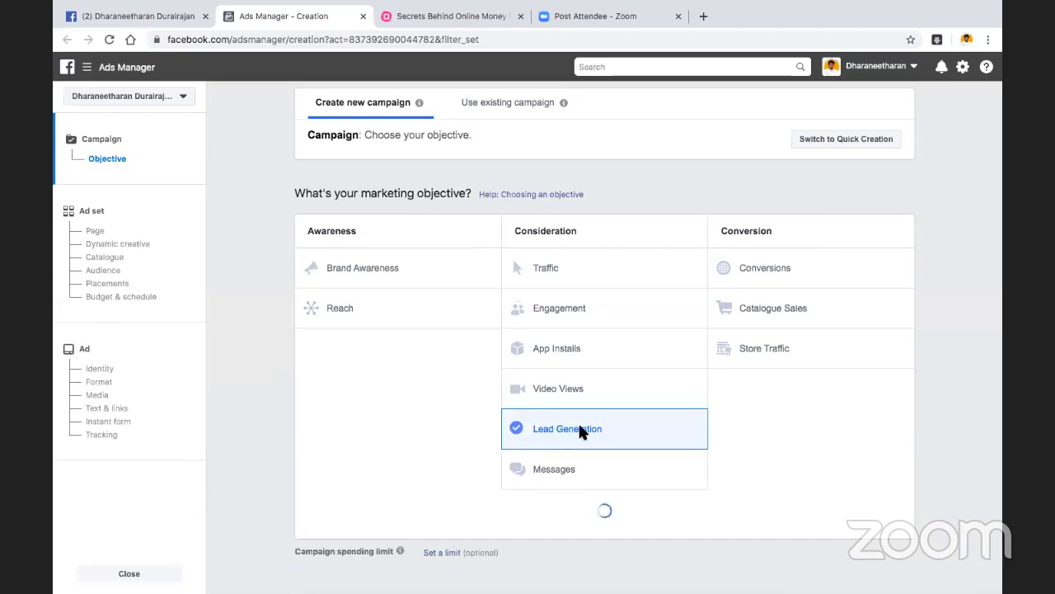
scroll(581, 430, "down", 10)
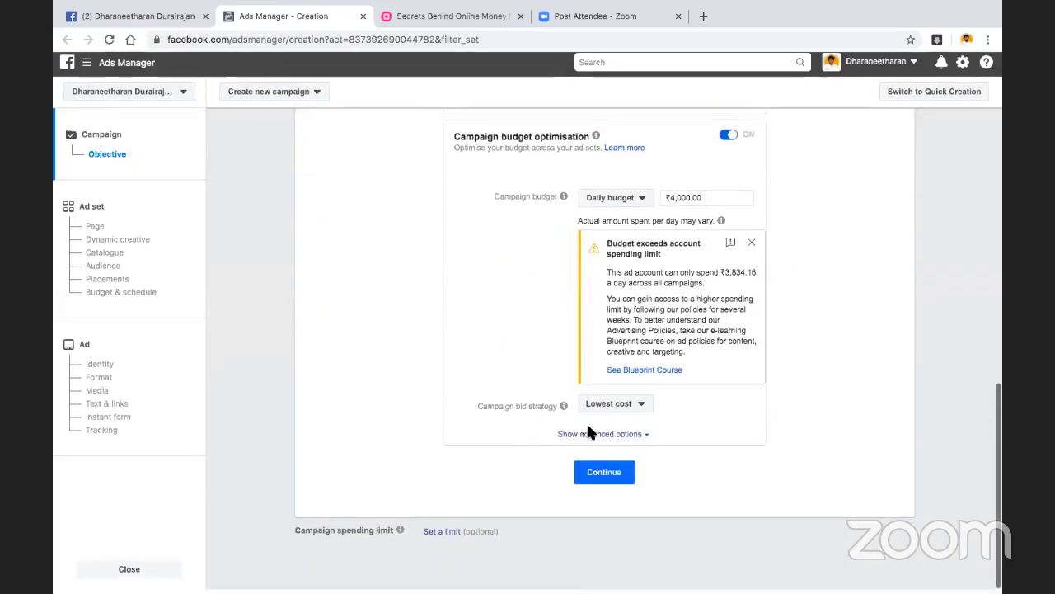
left_click(604, 472)
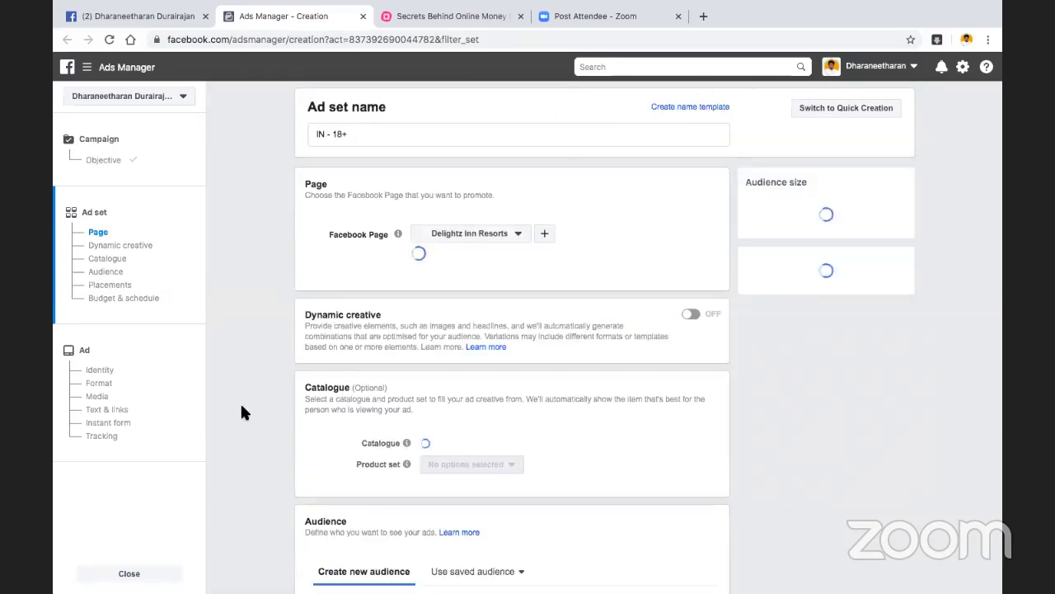
Replace India with Chennai, Tamil Nadu as the audience location of the ad set.
scroll(247, 408, "down", 5)
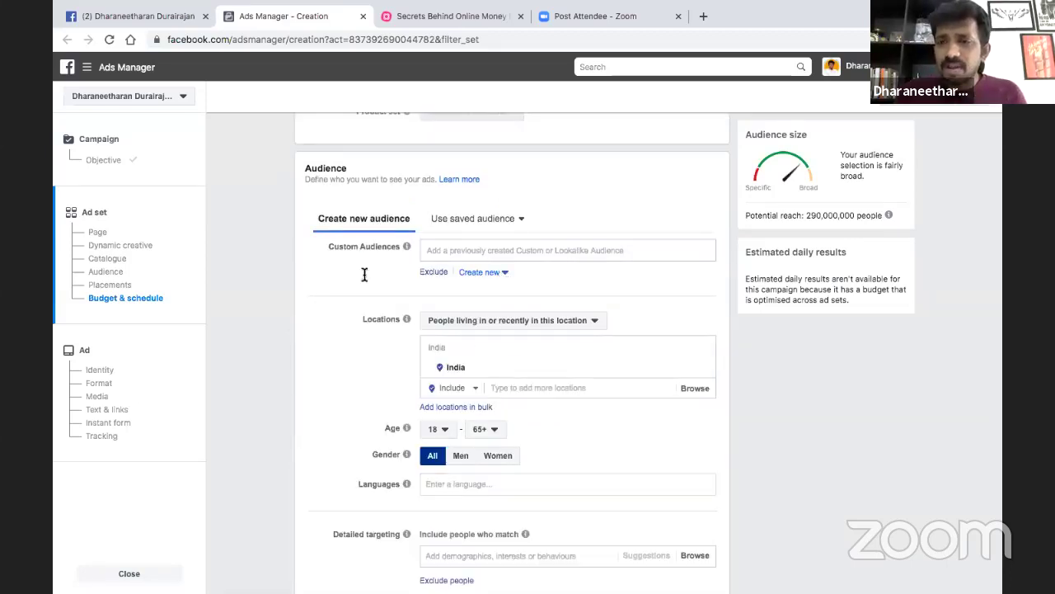
scroll(485, 302, "down", 2)
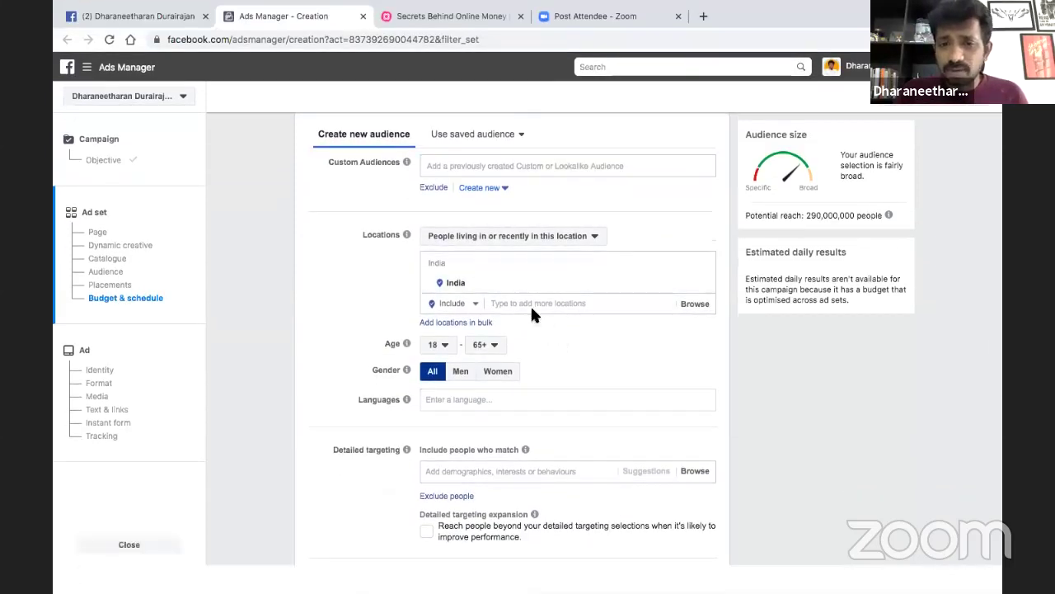
left_click(678, 290)
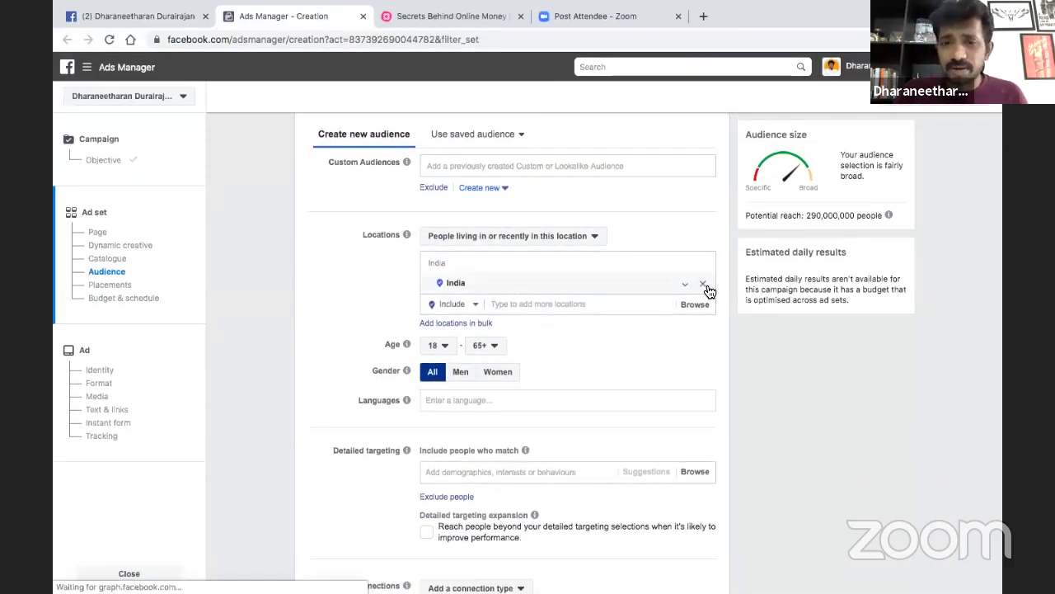
left_click(703, 286)
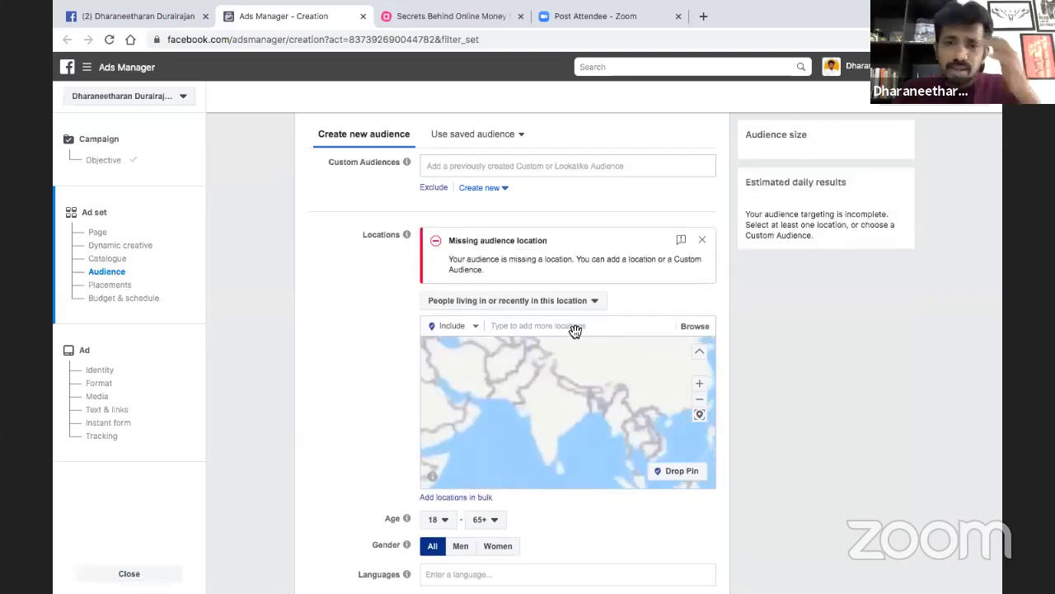
left_click(525, 330)
type("Chennai")
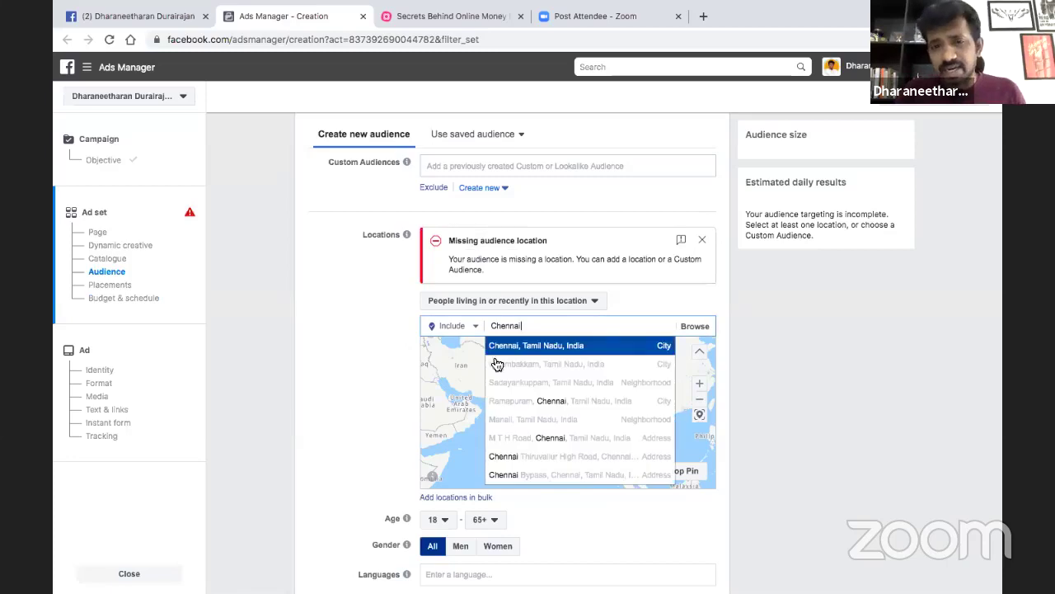
left_click(513, 350)
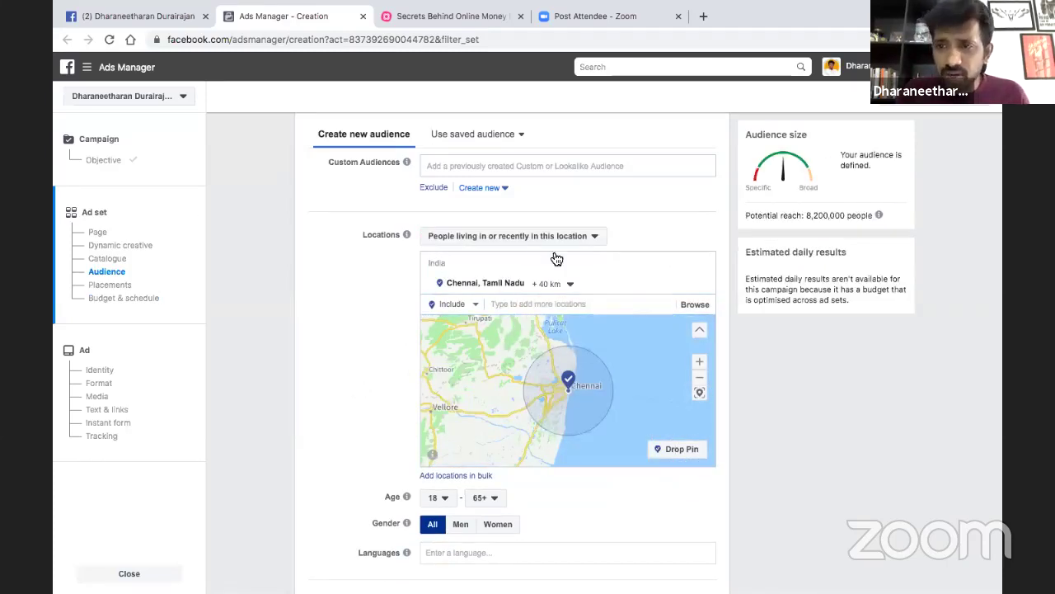
Set the audience age range to 20–30.
scroll(312, 388, "down", 3)
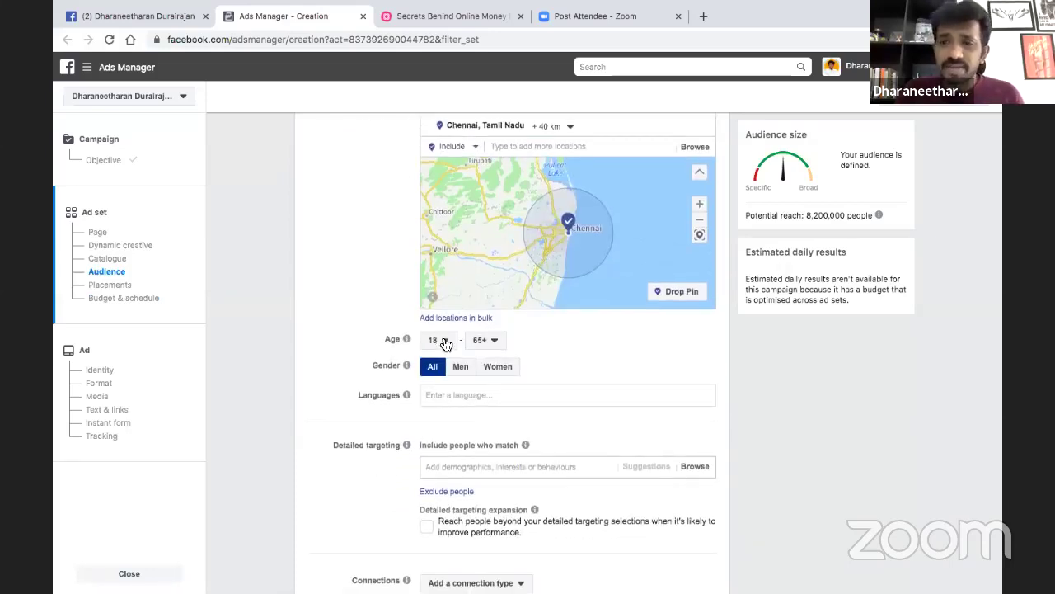
left_click(444, 341)
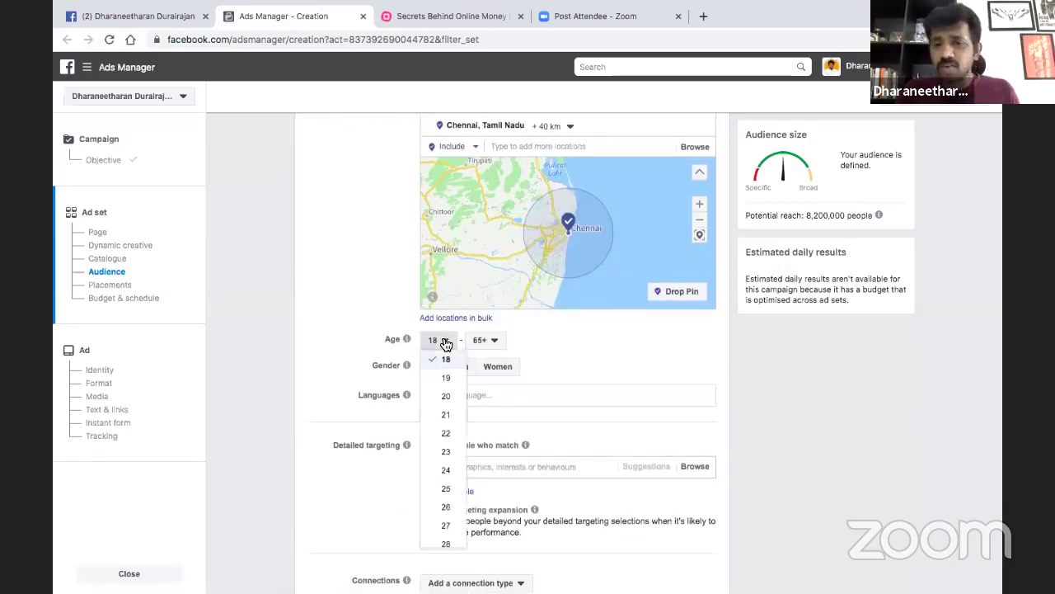
left_click(445, 396)
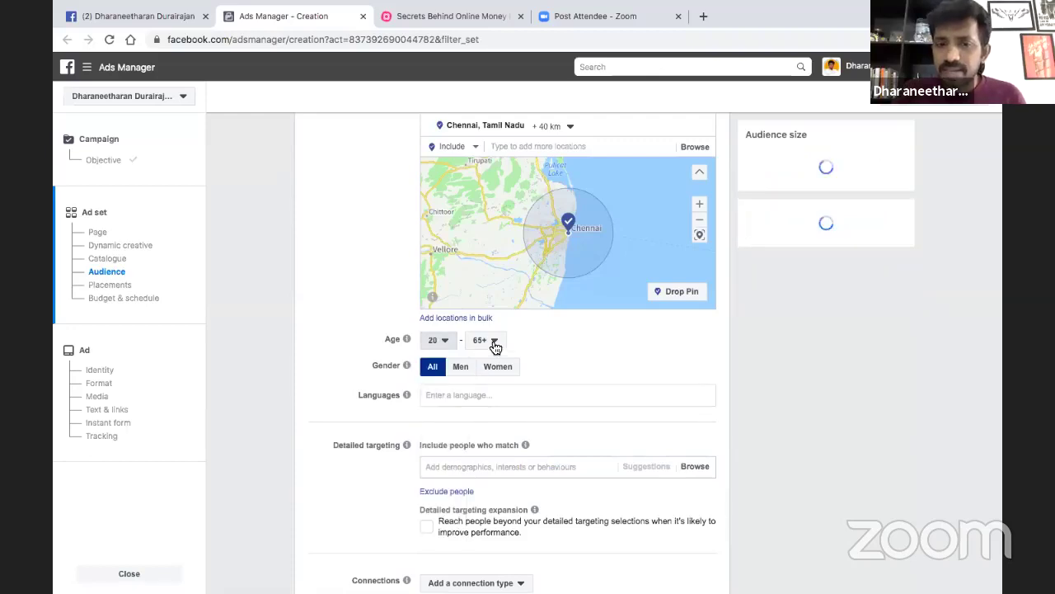
left_click(495, 343)
scroll(494, 408, "up", 3)
scroll(494, 408, "up", 4)
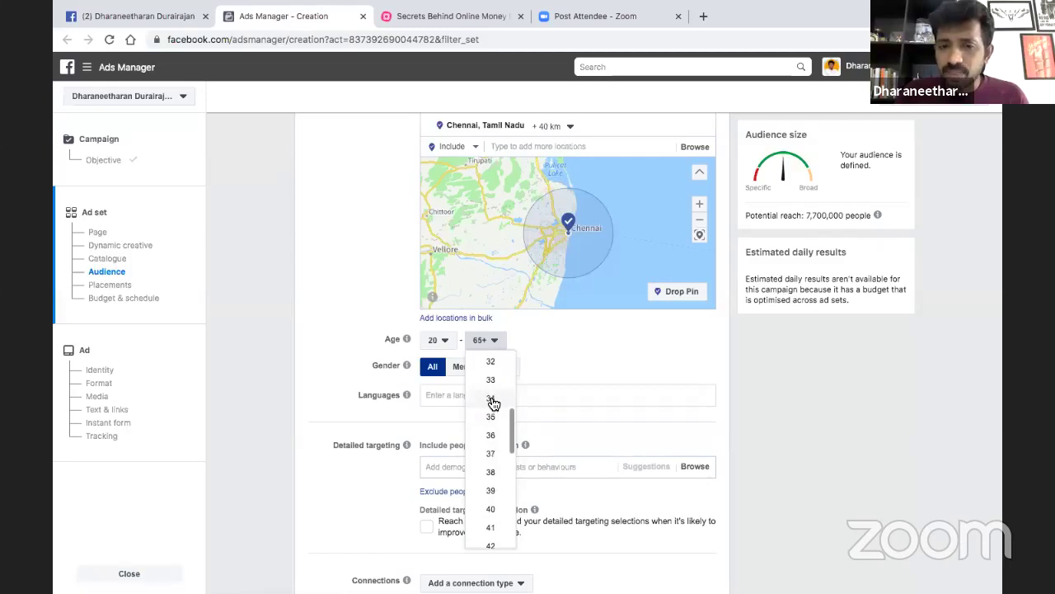
scroll(494, 379, "up", 1)
left_click(492, 368)
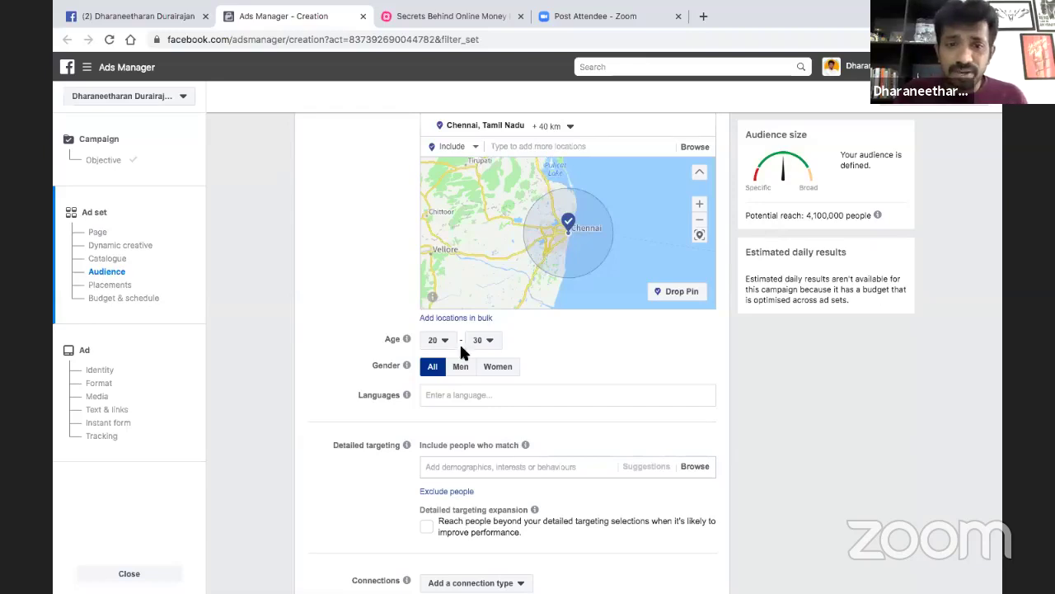
Browse the detailed targeting demographics and examine the Education level options.
scroll(387, 317, "down", 3)
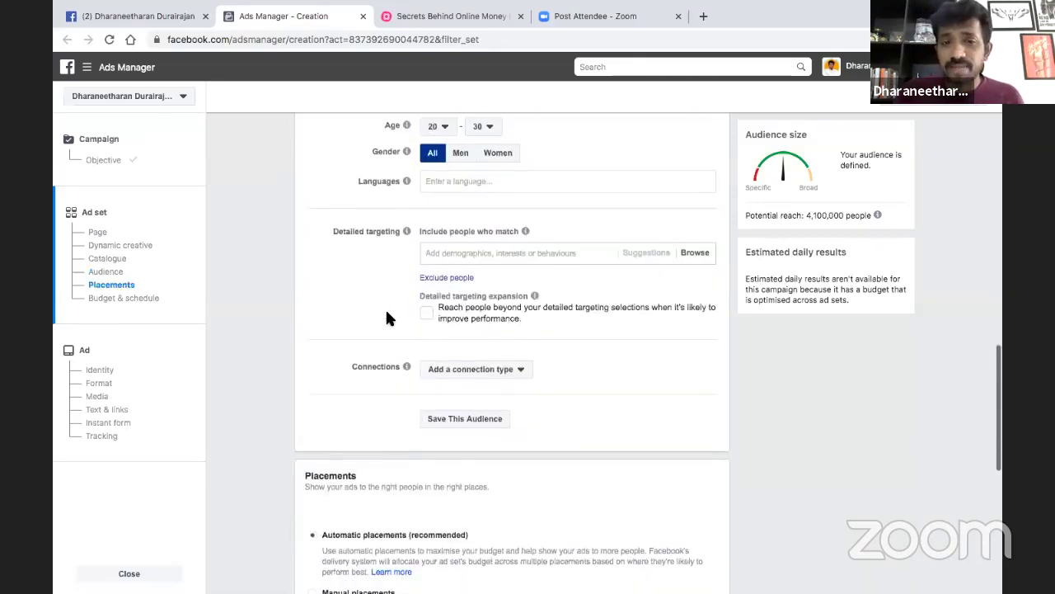
scroll(386, 315, "down", 1)
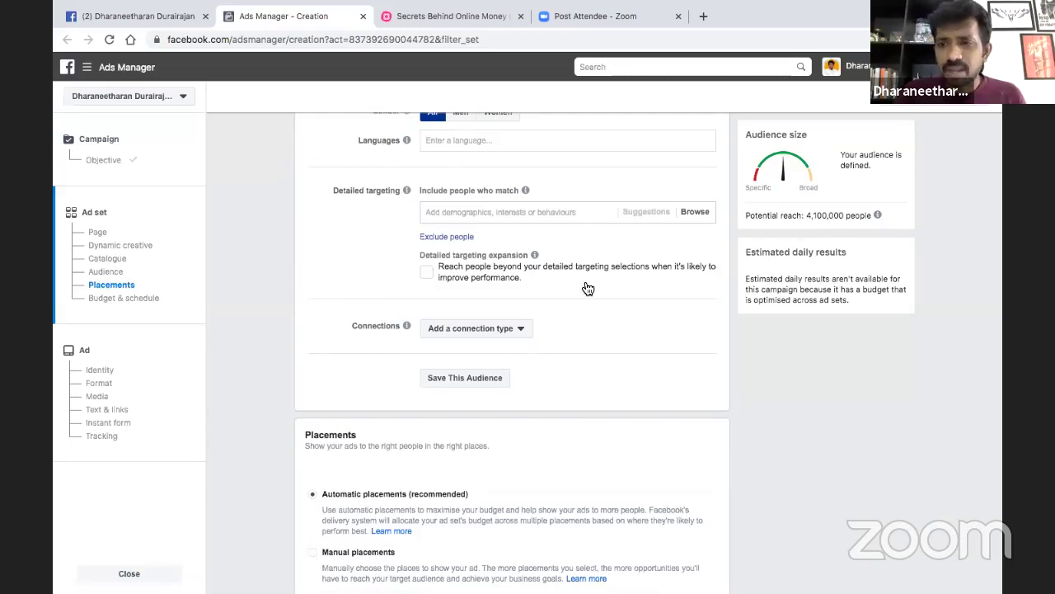
scroll(585, 286, "down", 1)
scroll(585, 286, "down", 1)
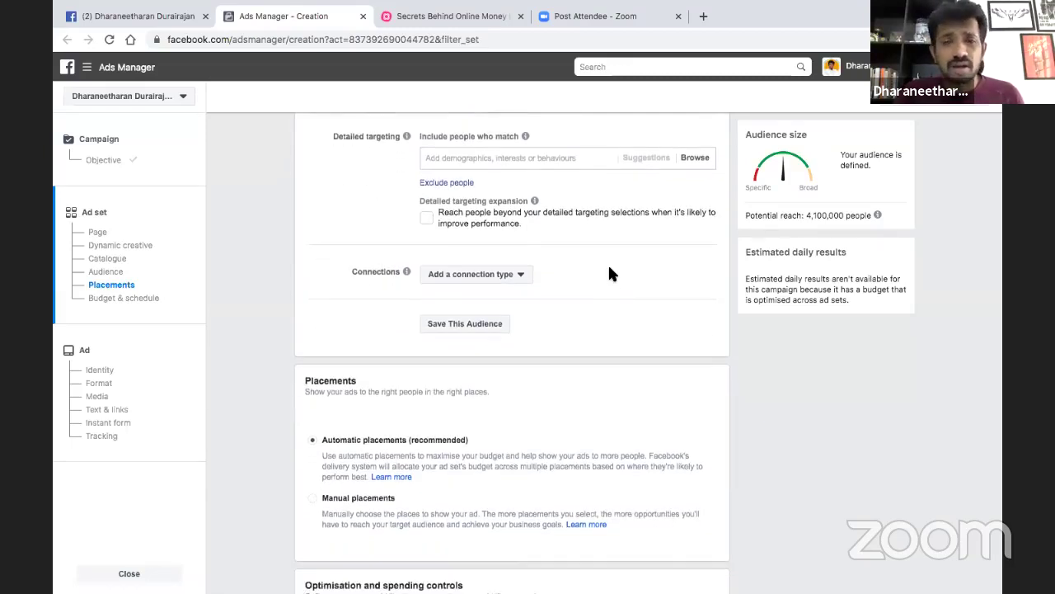
left_click(697, 160)
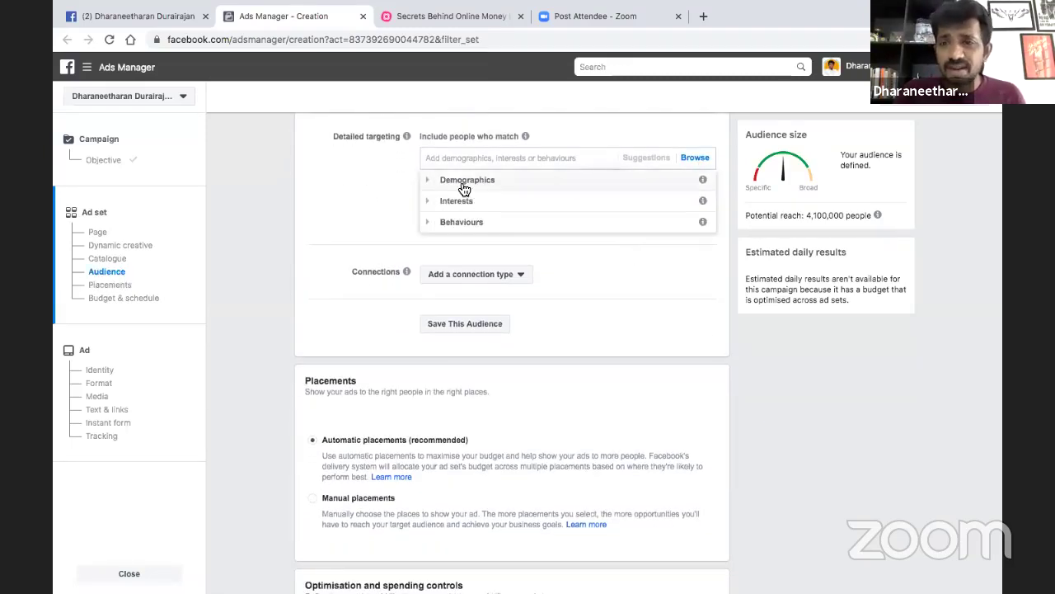
left_click(432, 182)
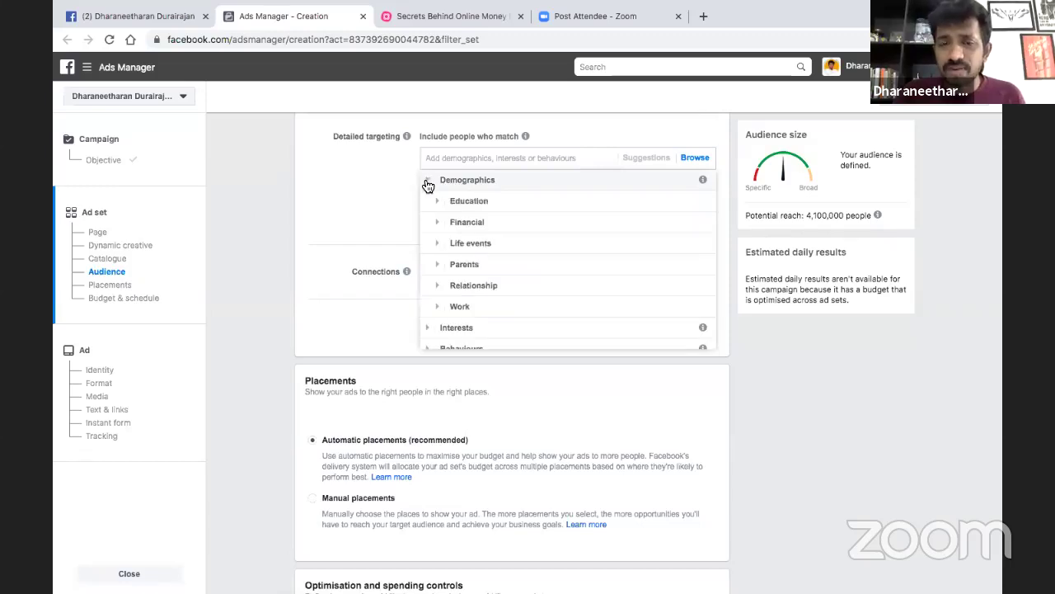
left_click(449, 207)
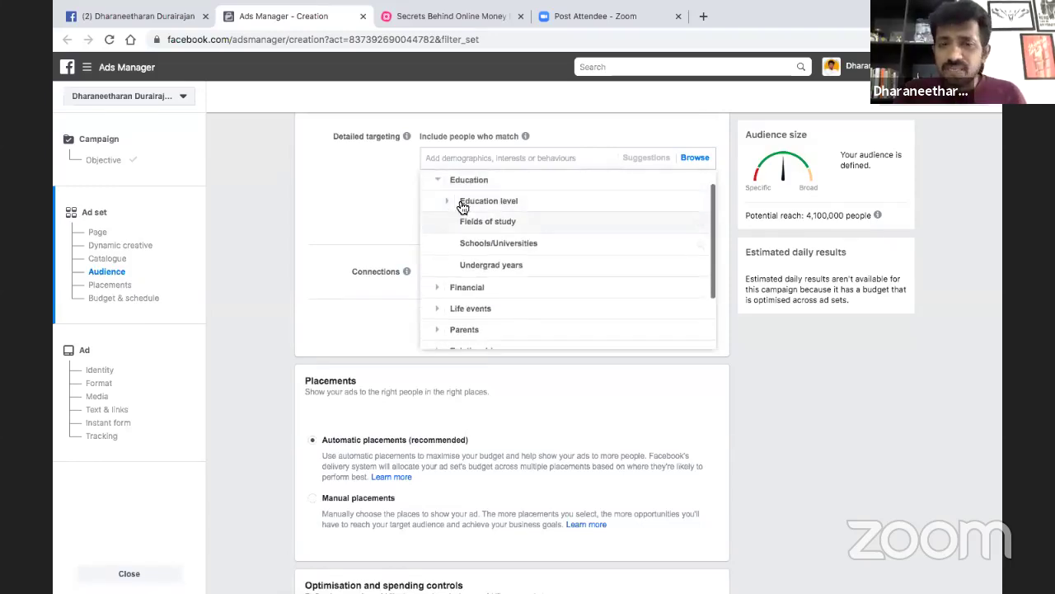
left_click(453, 205)
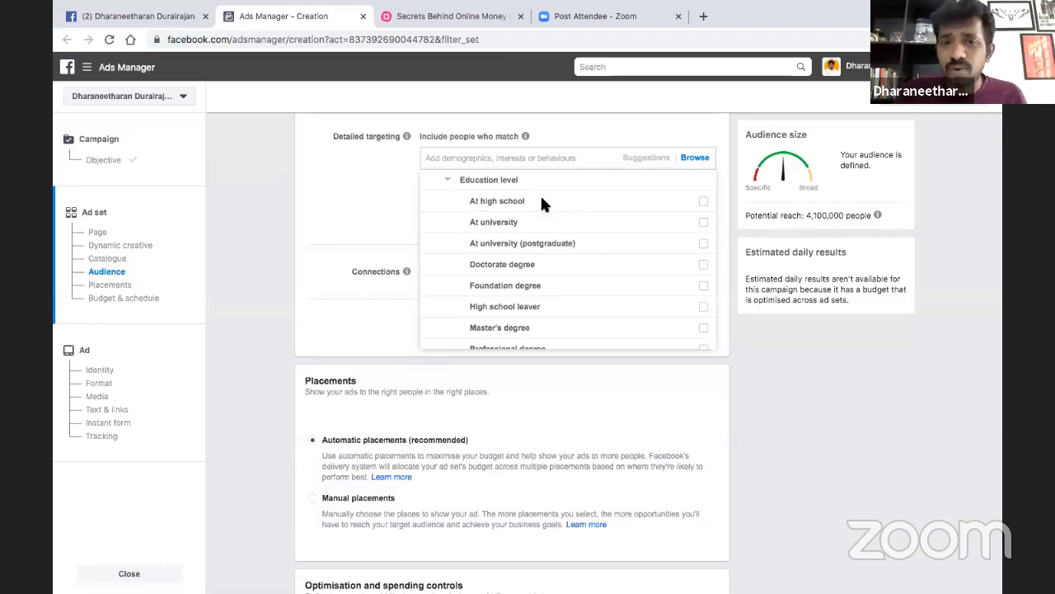
scroll(568, 254, "down", 2)
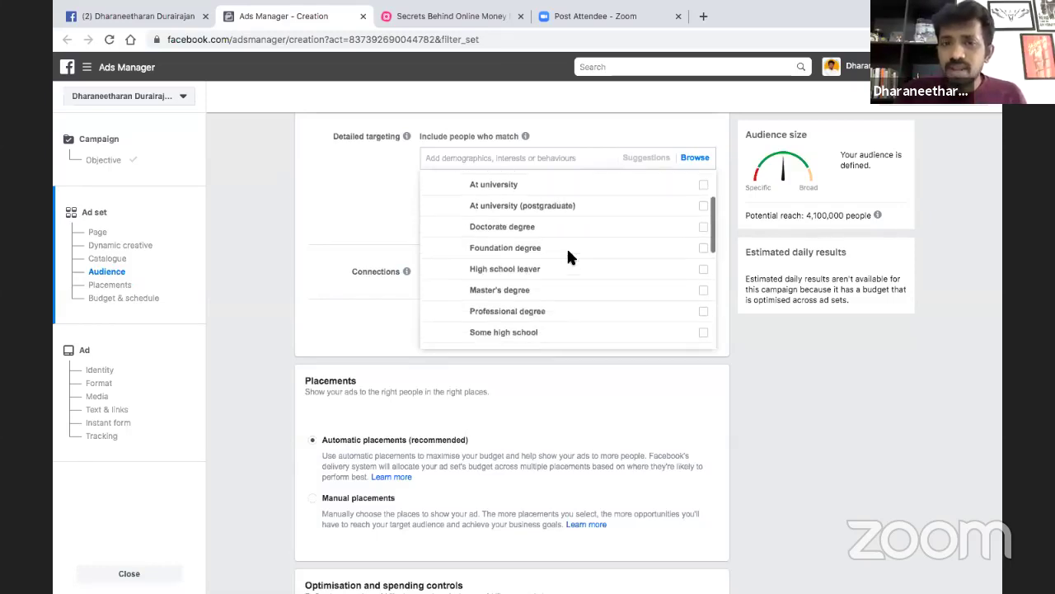
scroll(566, 250, "down", 3)
scroll(580, 287, "down", 1)
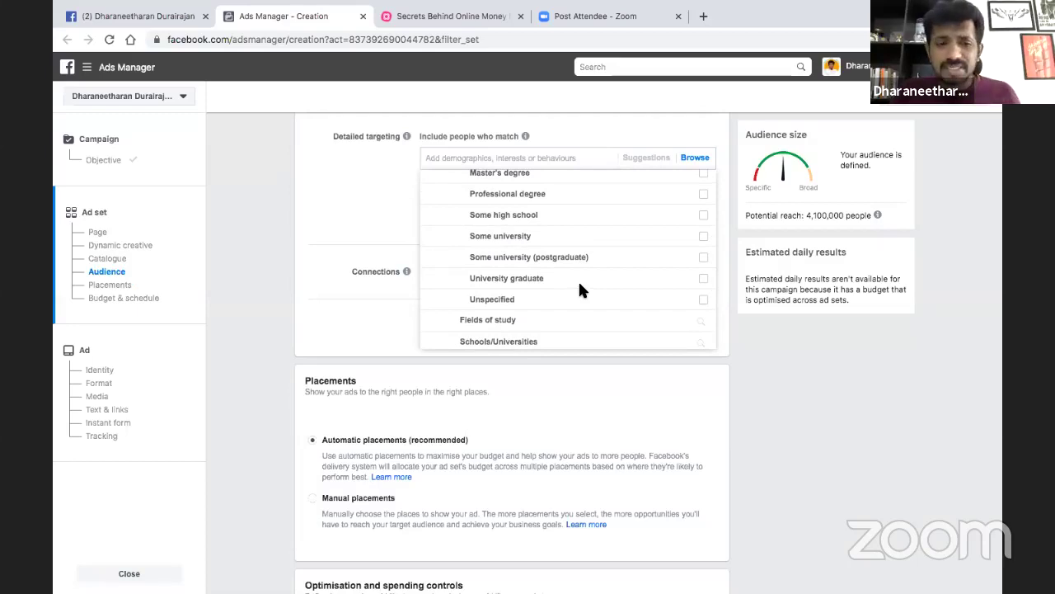
scroll(580, 284, "down", 4)
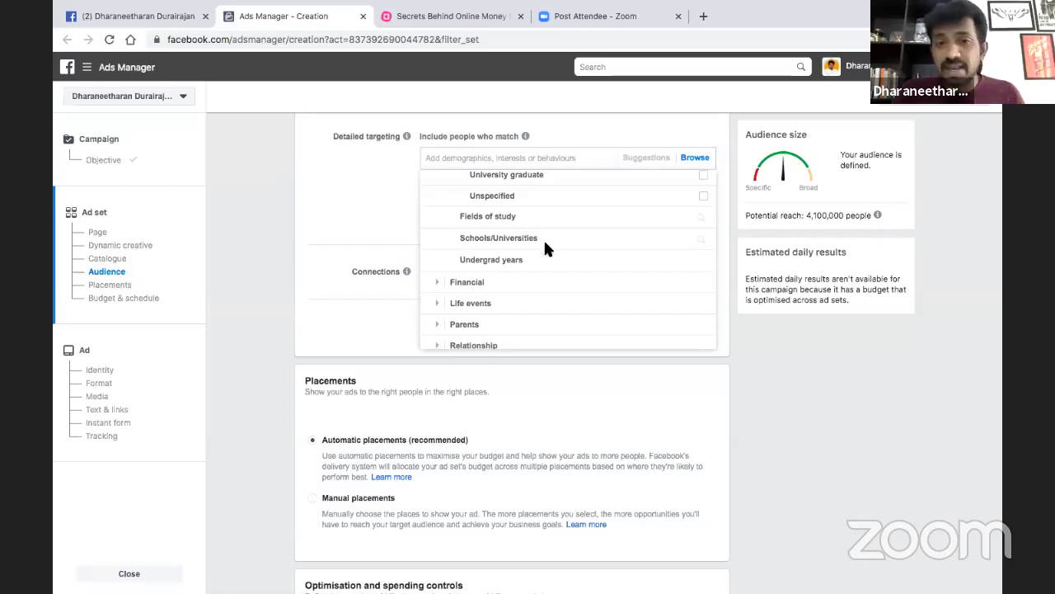
scroll(540, 248, "down", 3)
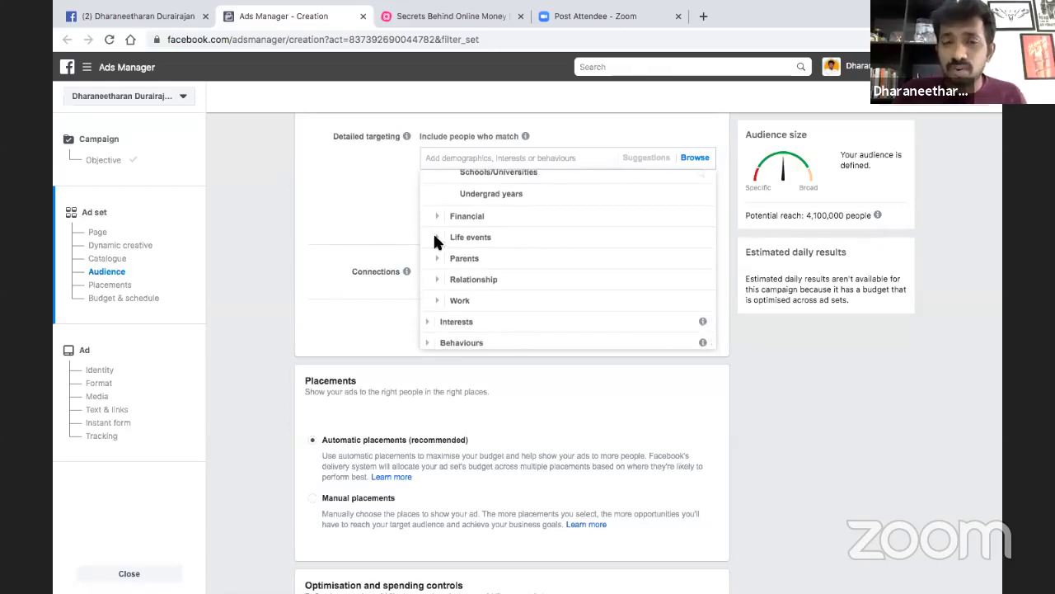
Examine the Anniversary and Month of birth options in the Life events demographics.
left_click(439, 238)
left_click(450, 204)
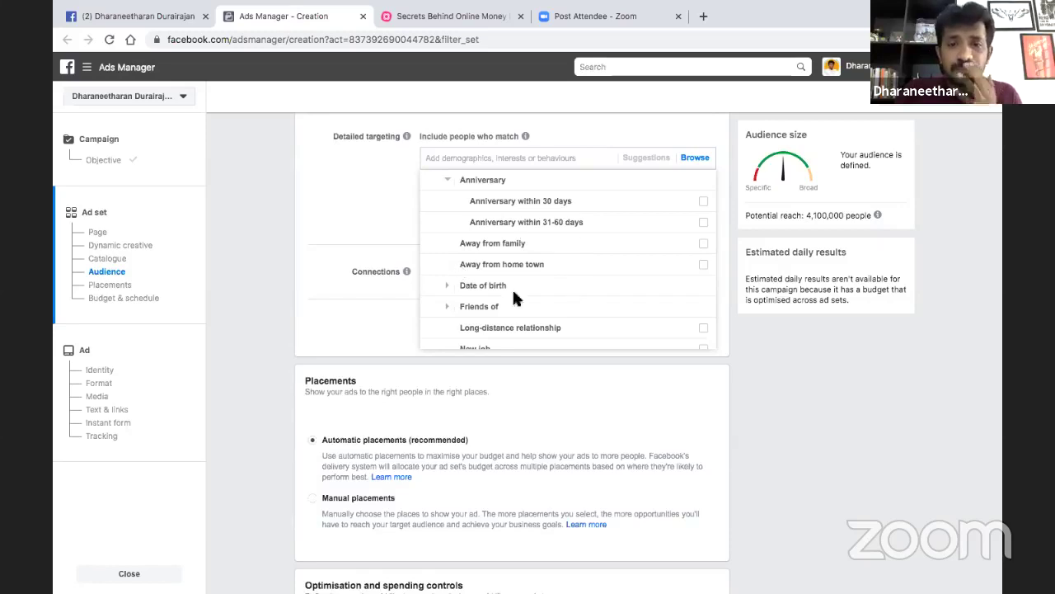
left_click(456, 283)
scroll(456, 272, "down", 3)
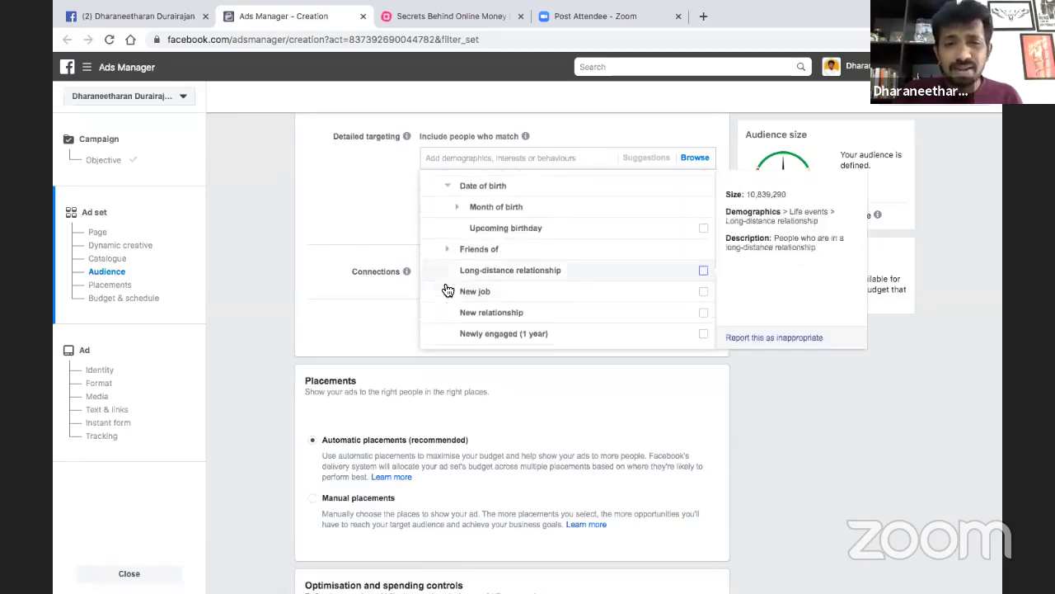
left_click(459, 202)
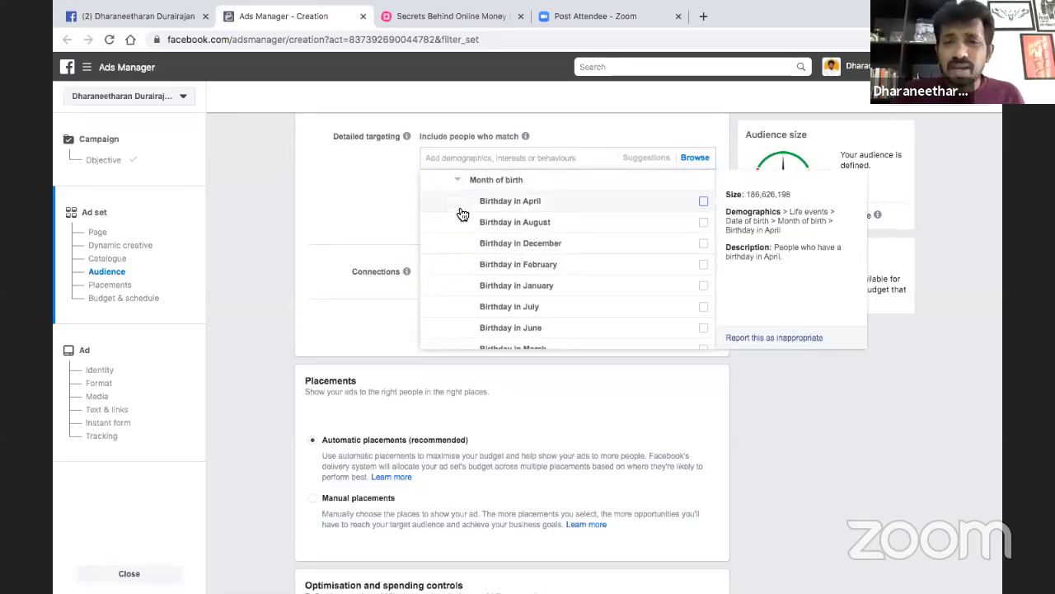
scroll(611, 280, "down", 1)
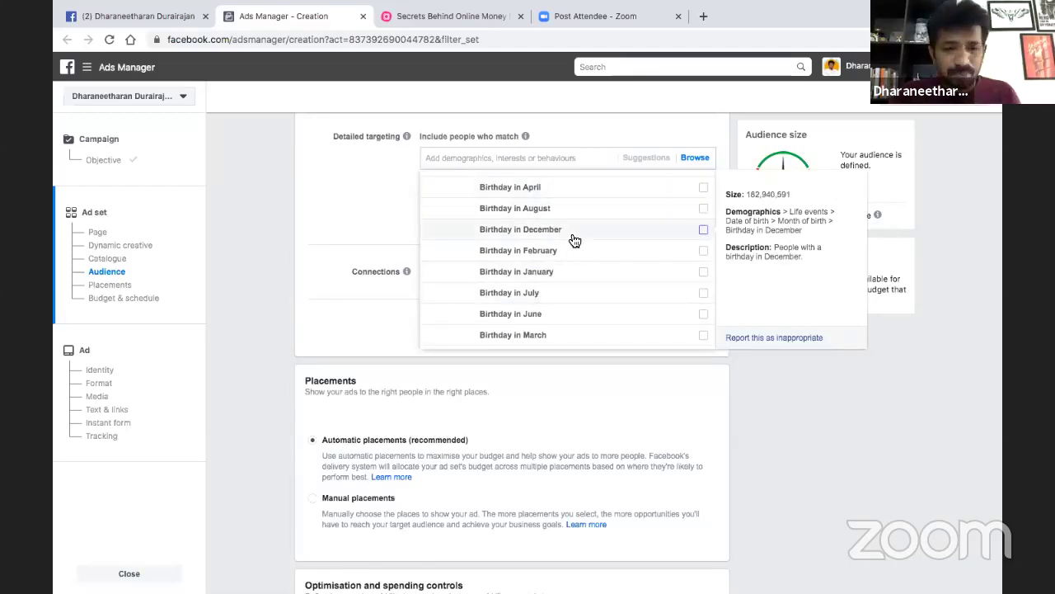
scroll(574, 240, "down", 1)
scroll(574, 240, "down", 2)
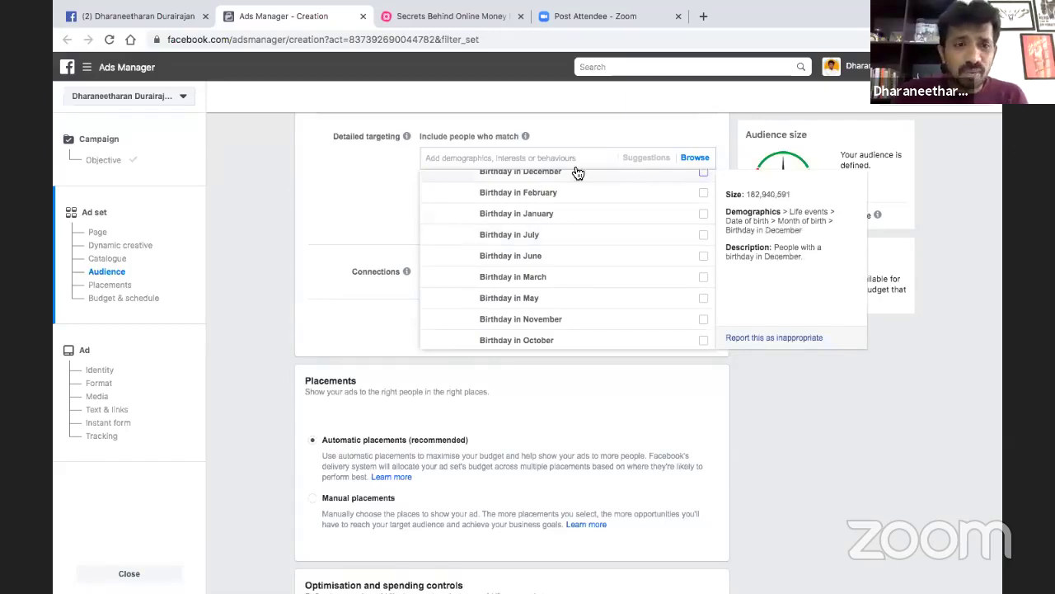
scroll(558, 265, "down", 2)
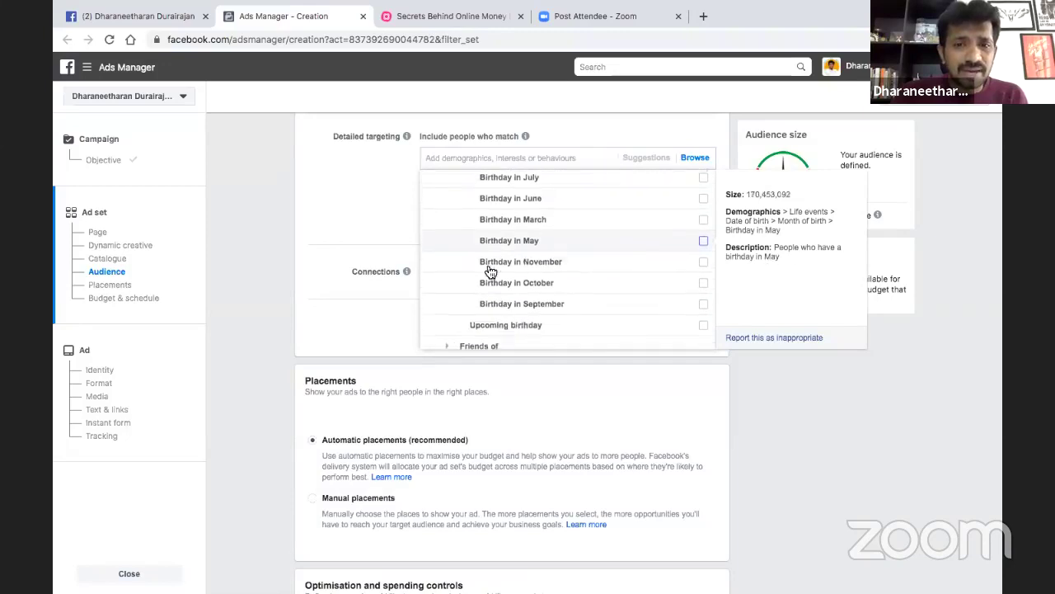
scroll(492, 248, "down", 3)
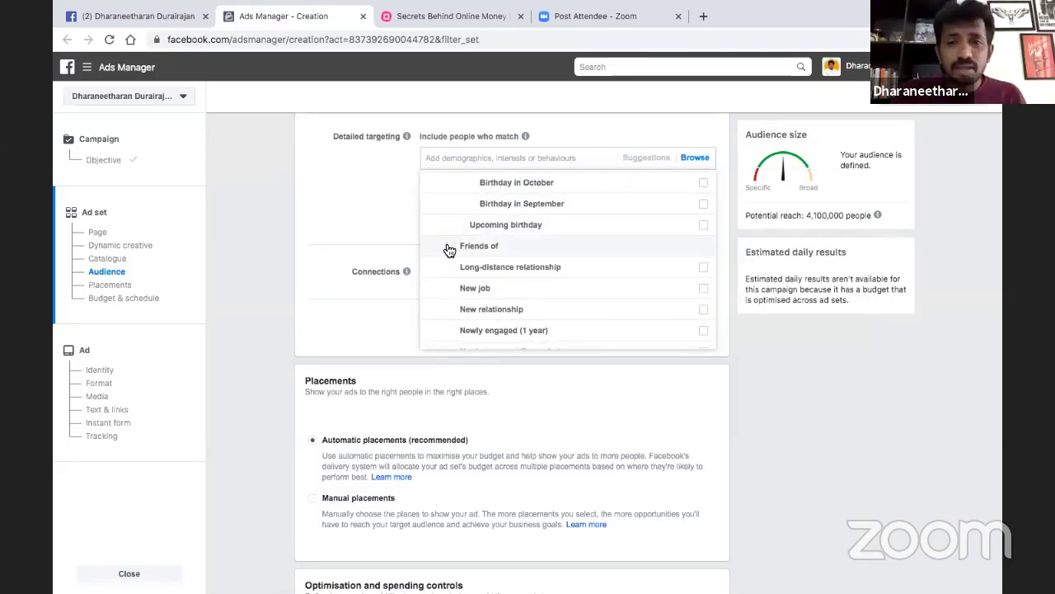
Examine the Friends of options and the remaining Life events, from Long-distance relationship to Recently moved.
left_click(447, 251)
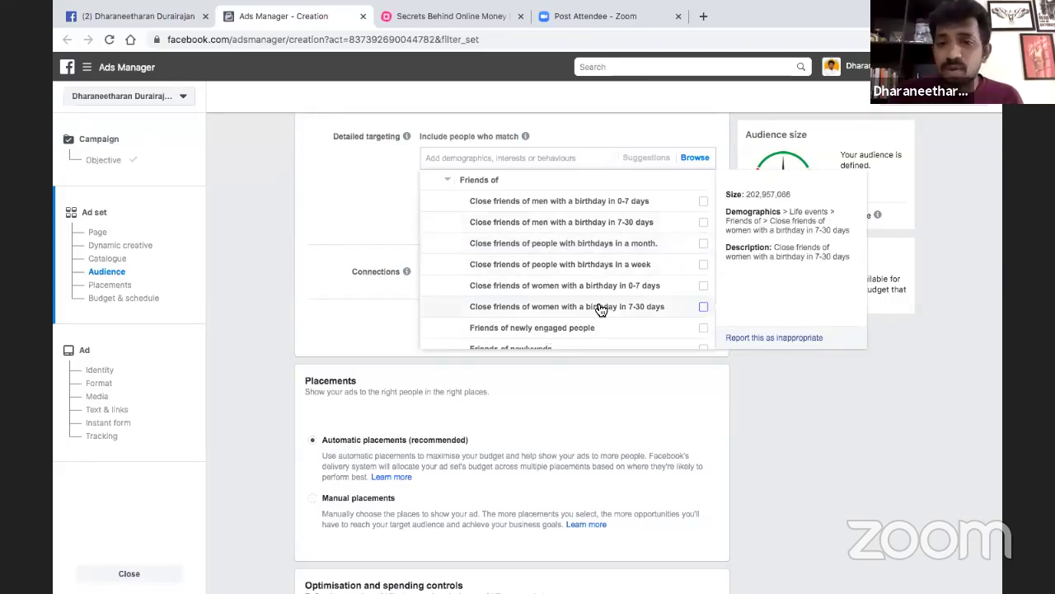
scroll(601, 308, "down", 1)
scroll(601, 309, "down", 1)
scroll(601, 309, "down", 1)
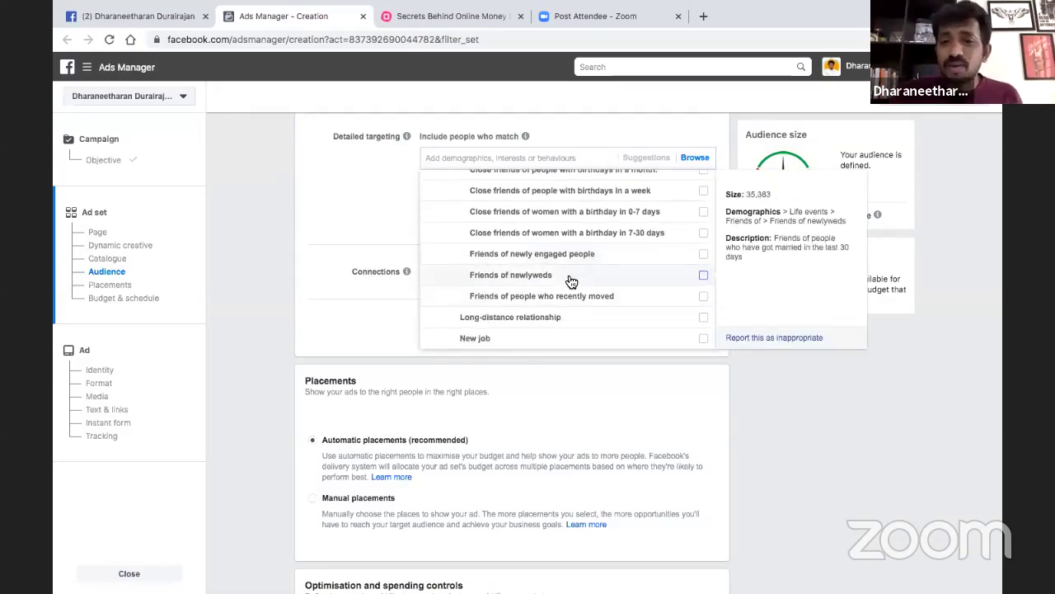
scroll(607, 307, "down", 1)
scroll(606, 306, "down", 3)
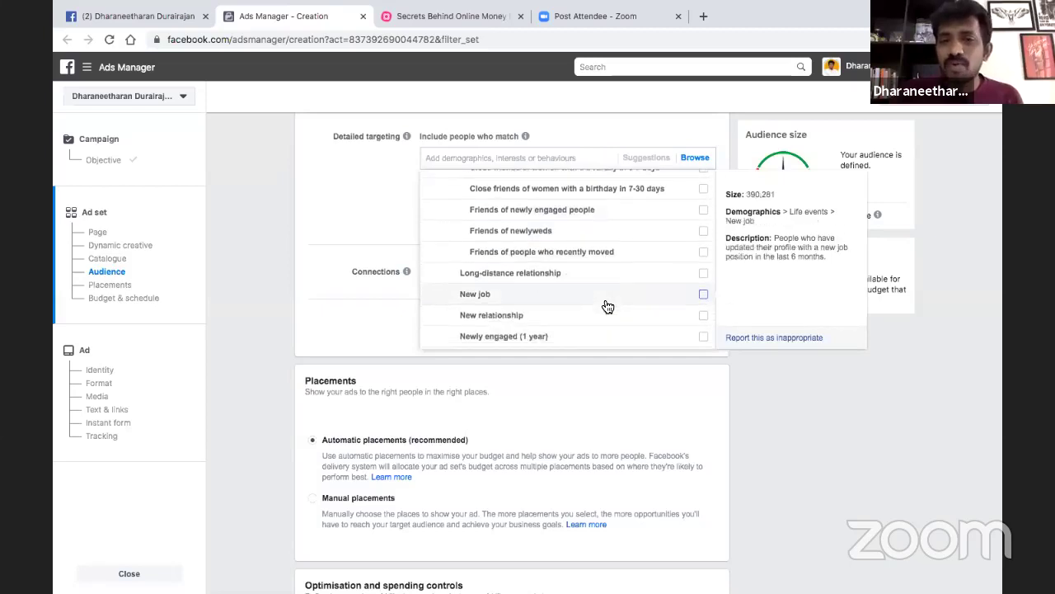
scroll(591, 300, "down", 1)
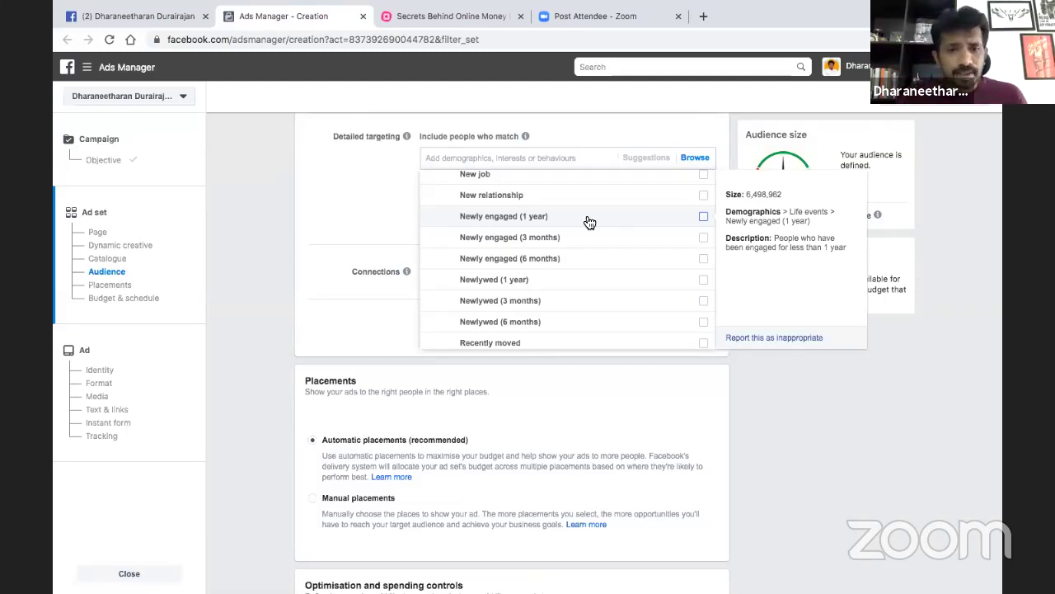
scroll(581, 291, "down", 1)
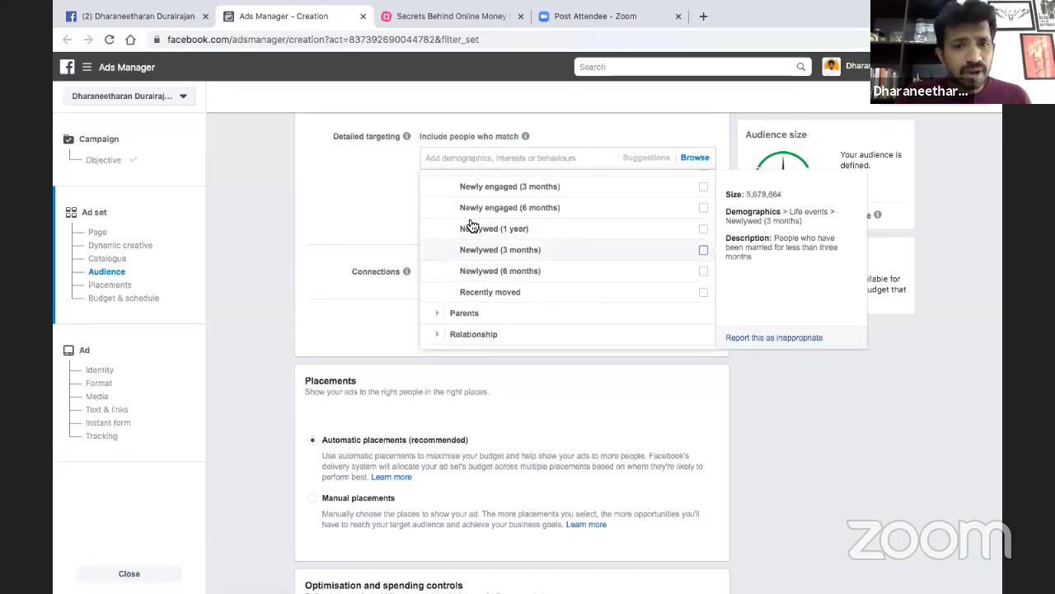
scroll(577, 248, "down", 1)
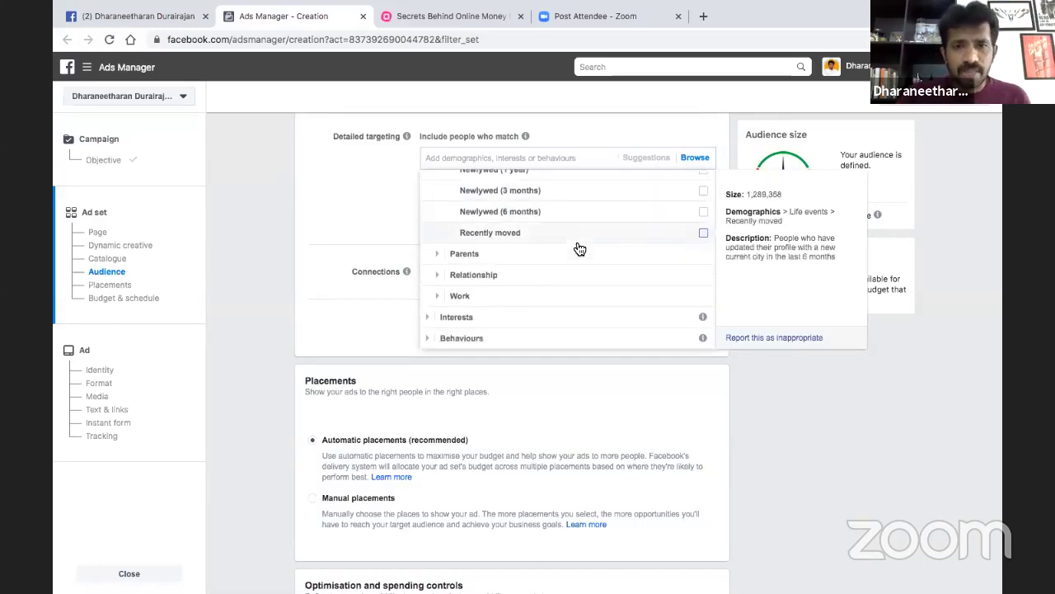
Examine the All parents options in the Parents demographics, from new parents to parents with toddlers.
left_click(436, 259)
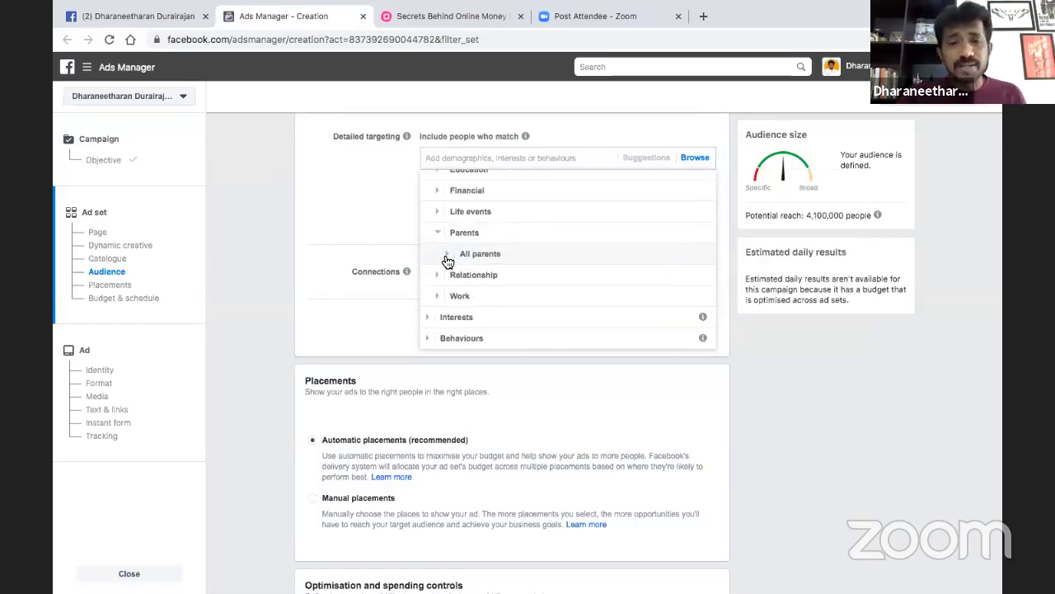
left_click(442, 257)
scroll(446, 259, "down", 1)
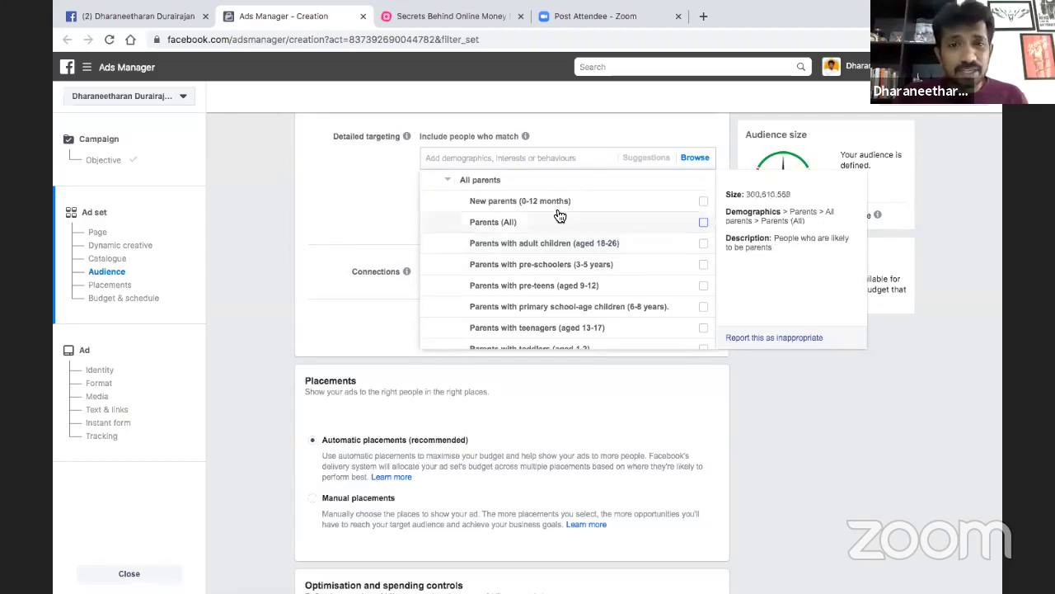
scroll(556, 239, "down", 2)
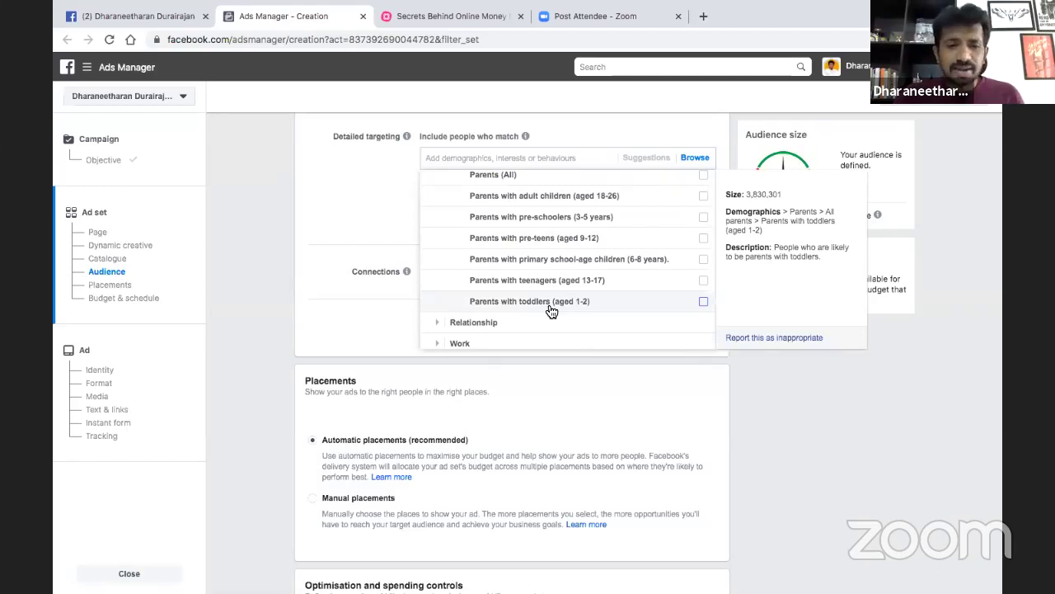
scroll(551, 310, "up", 1)
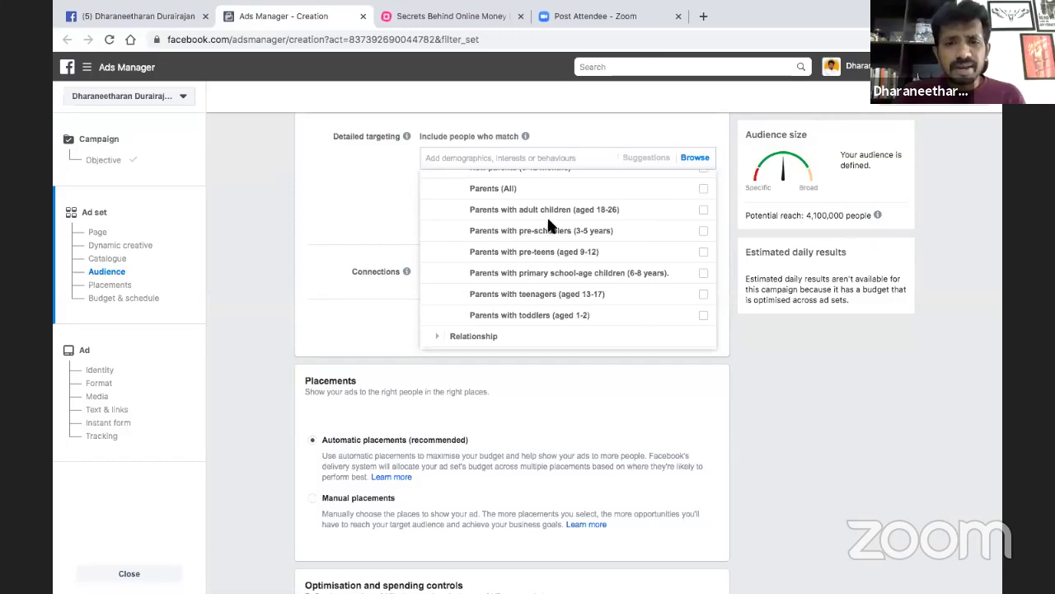
scroll(551, 222, "down", 2)
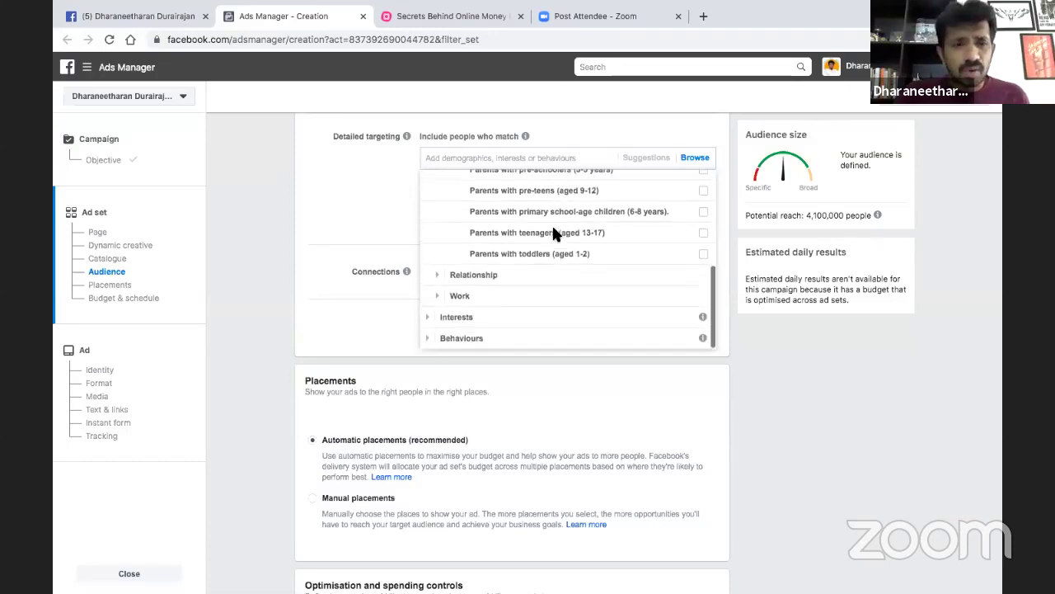
Examine the Relationship status options in the Relationship demographics.
left_click(444, 277)
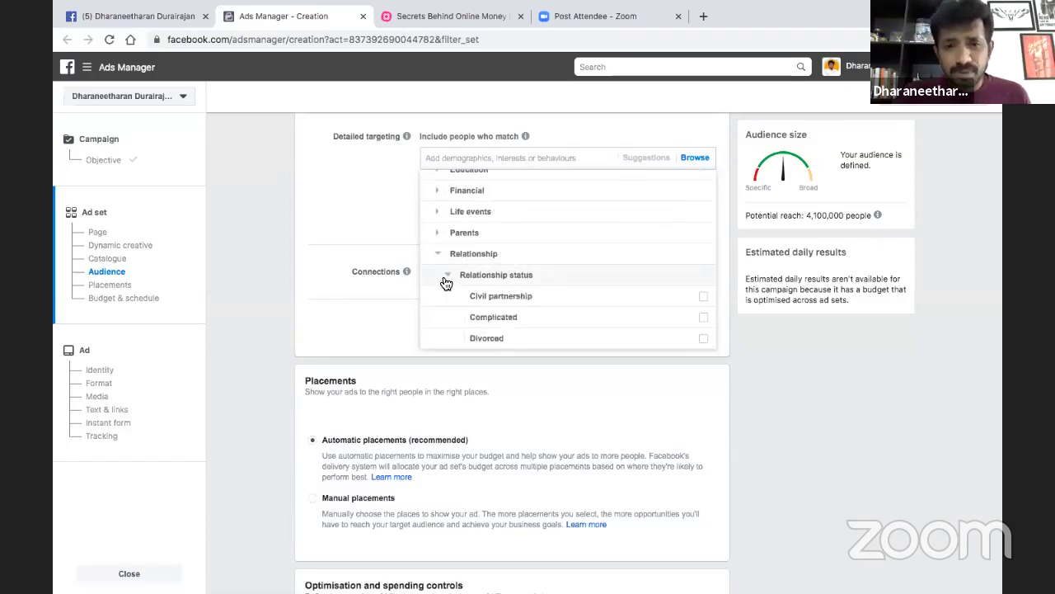
left_click(446, 277)
scroll(547, 277, "down", 1)
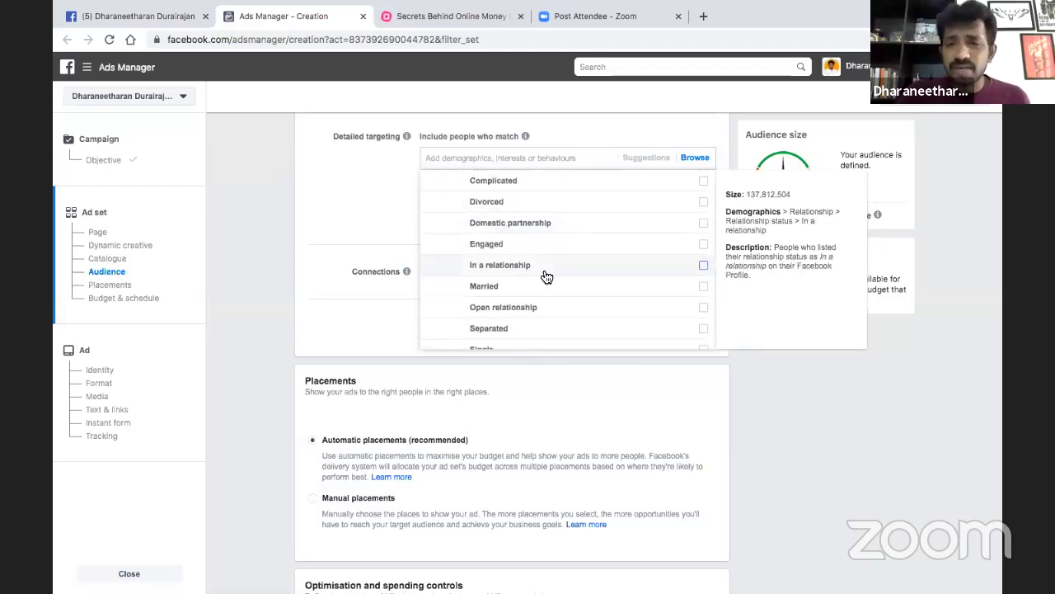
scroll(545, 275, "down", 1)
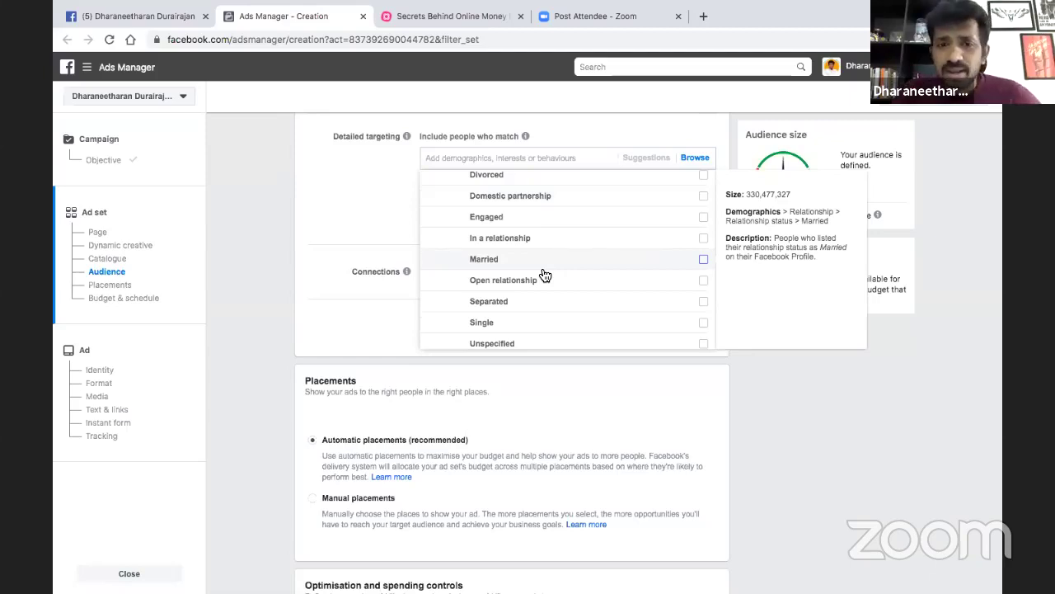
scroll(544, 275, "up", 1)
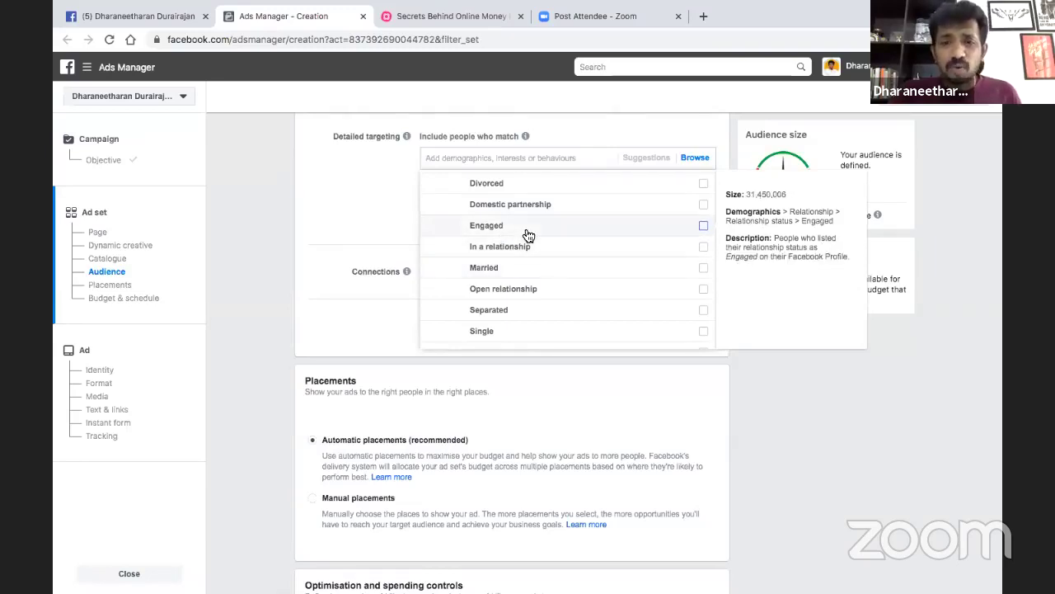
scroll(555, 295, "down", 2)
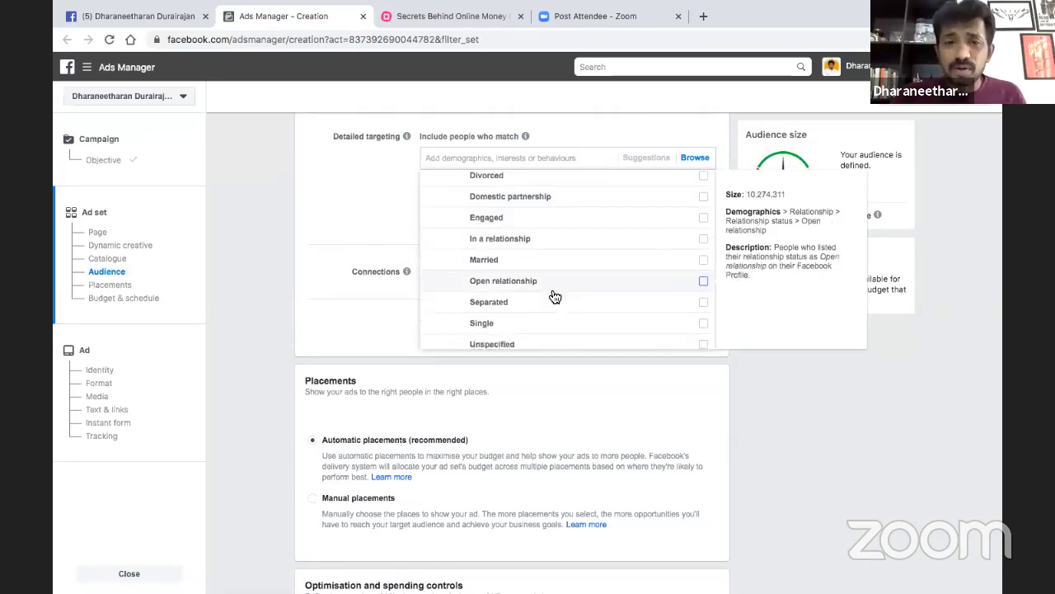
scroll(555, 295, "down", 1)
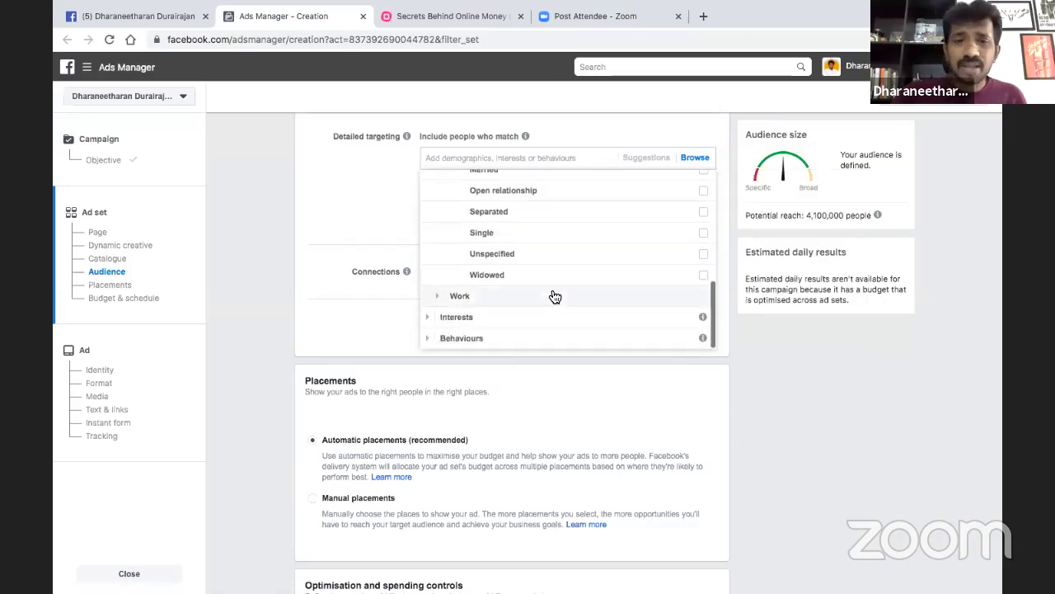
Examine the Work demographics, including the list of Industries and the Job titles entry.
left_click(438, 302)
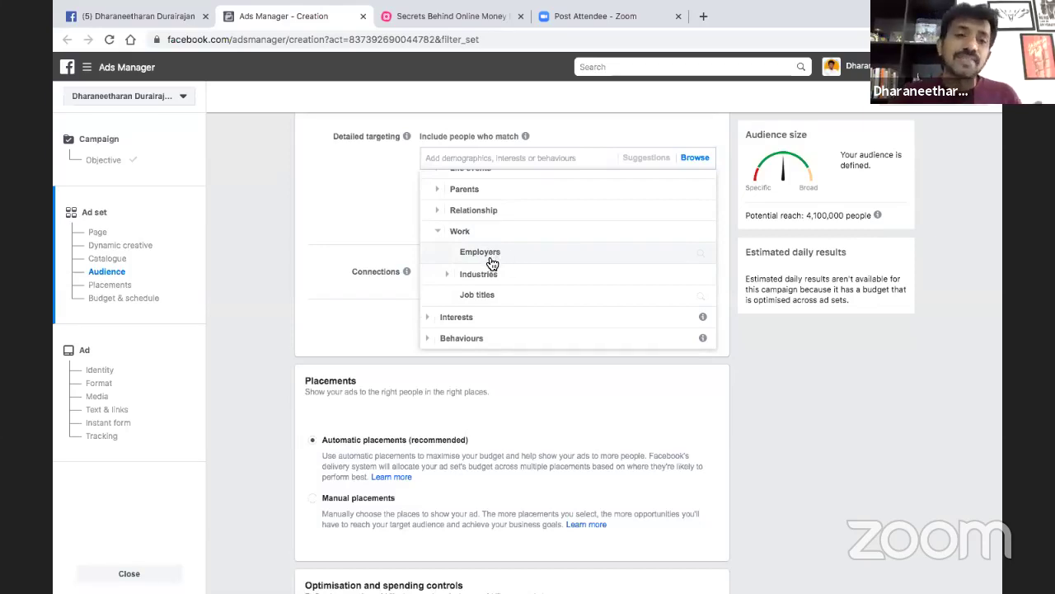
left_click(449, 276)
scroll(592, 310, "down", 1)
scroll(592, 310, "down", 1)
scroll(592, 310, "down", 3)
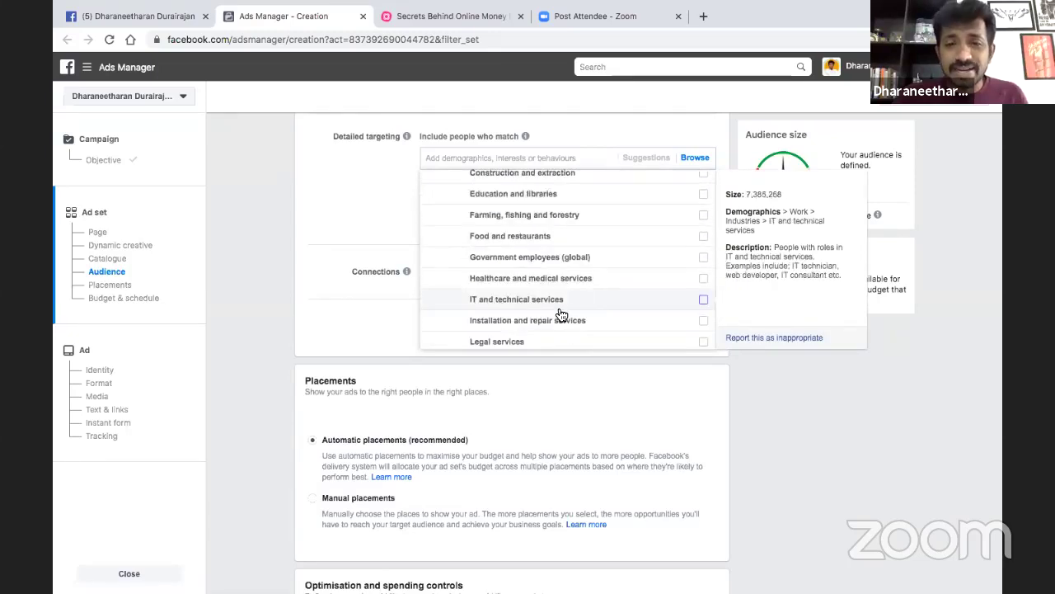
scroll(560, 313, "down", 5)
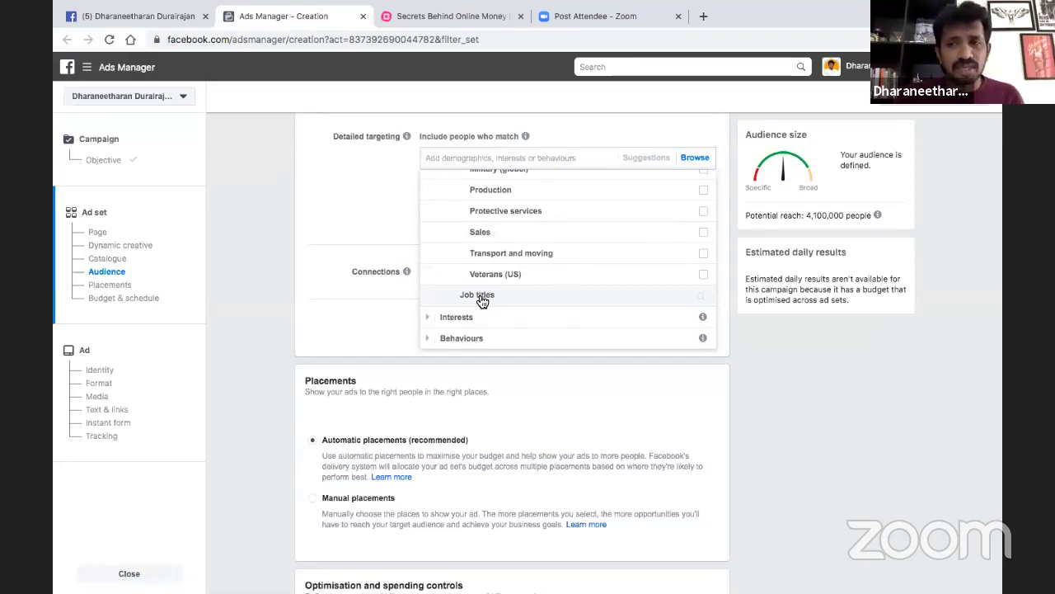
Browse the main categories of the Interests targeting group.
scroll(507, 281, "down", 2)
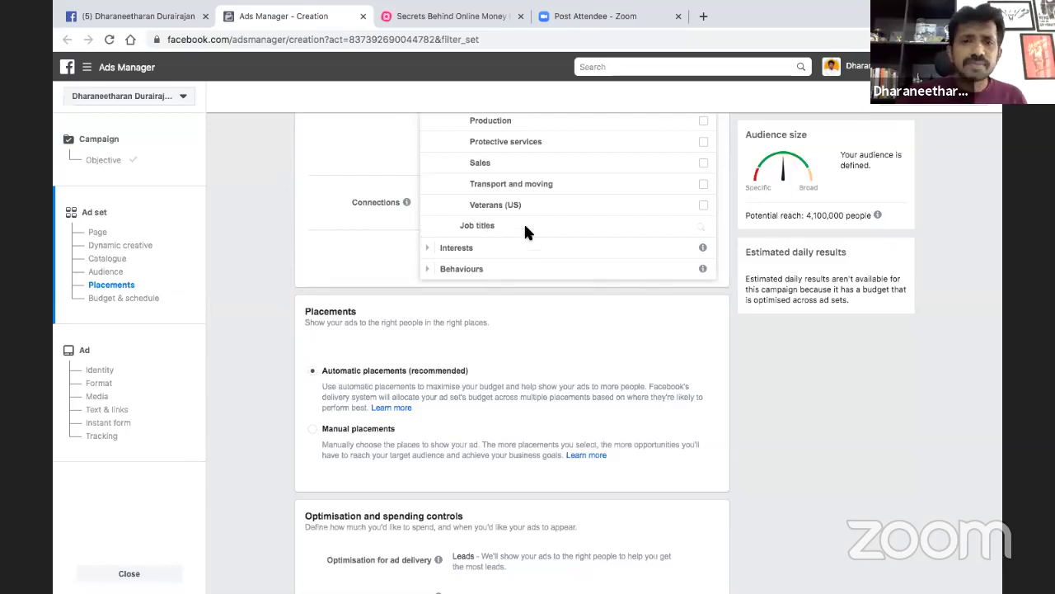
scroll(525, 231, "down", 1)
left_click(434, 226)
scroll(527, 190, "down", 3)
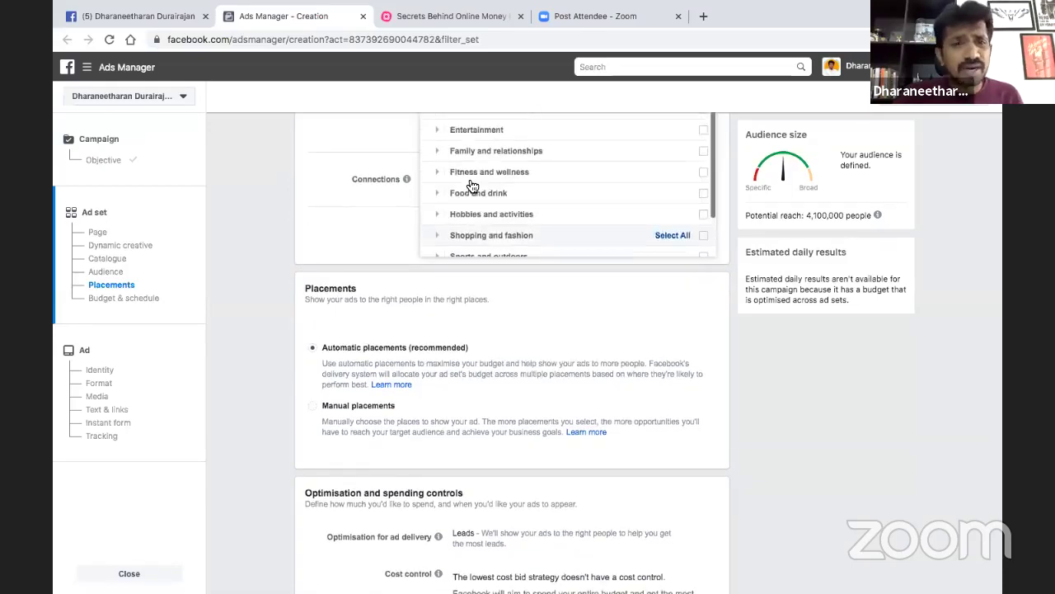
scroll(528, 165, "up", 1)
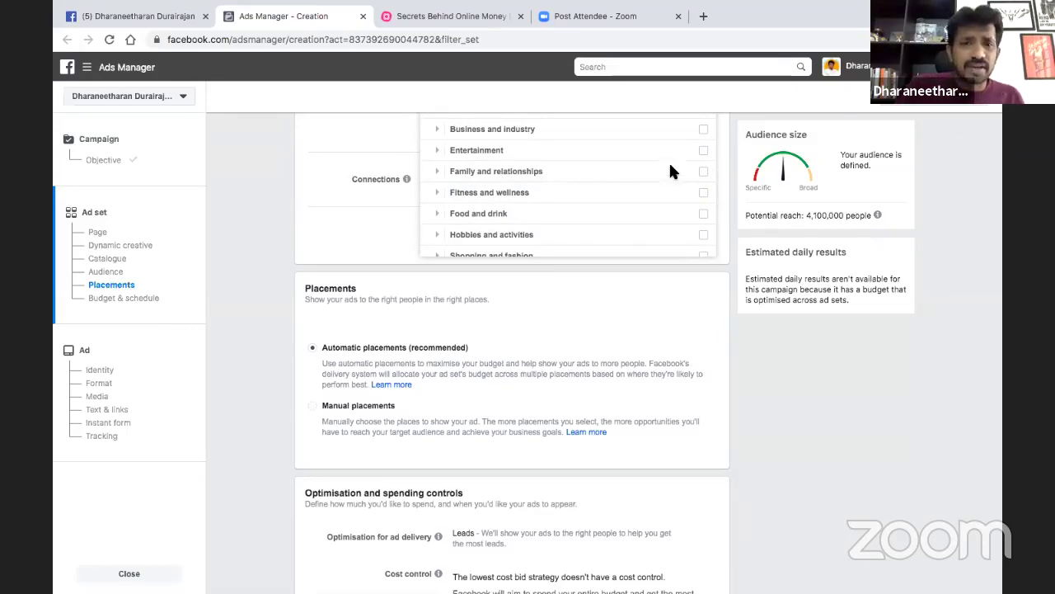
scroll(670, 169, "up", 3)
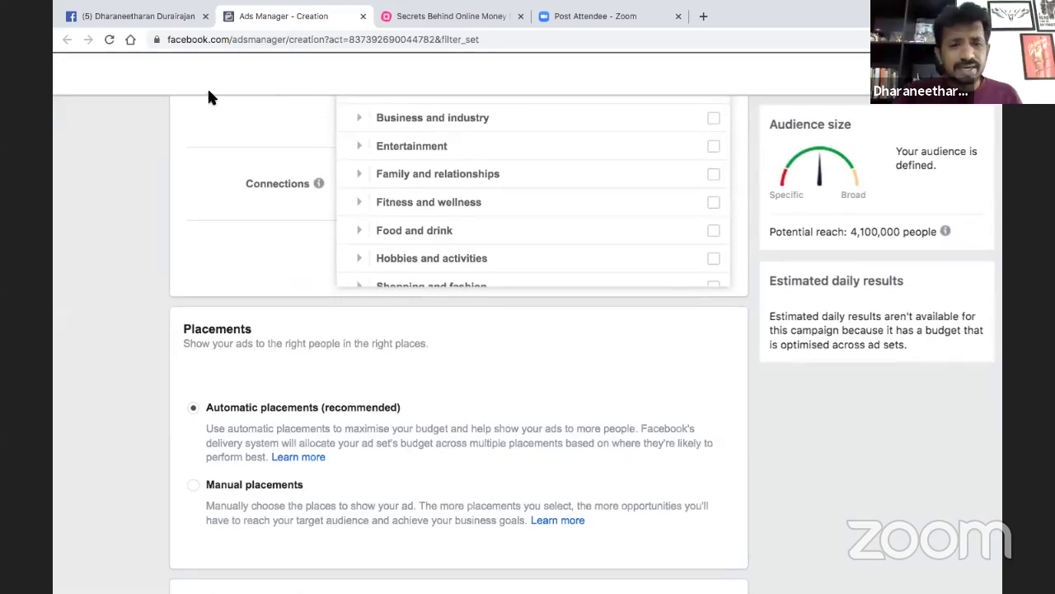
Examine the Business and industry interests, from Advertising and Agriculture to Business and Construction.
left_click(361, 121)
scroll(414, 203, "down", 1)
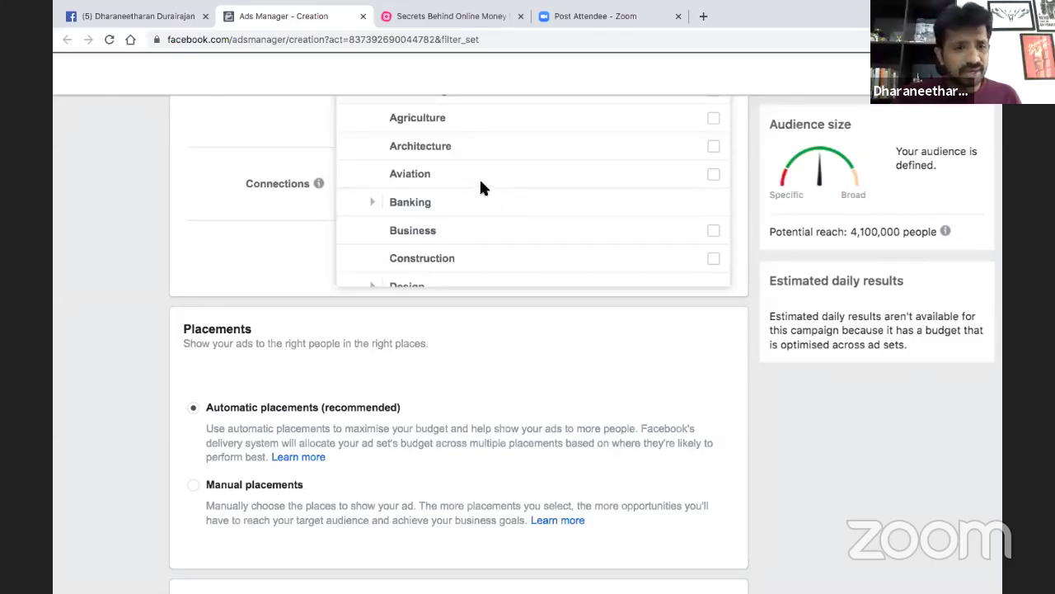
scroll(482, 188, "up", 1)
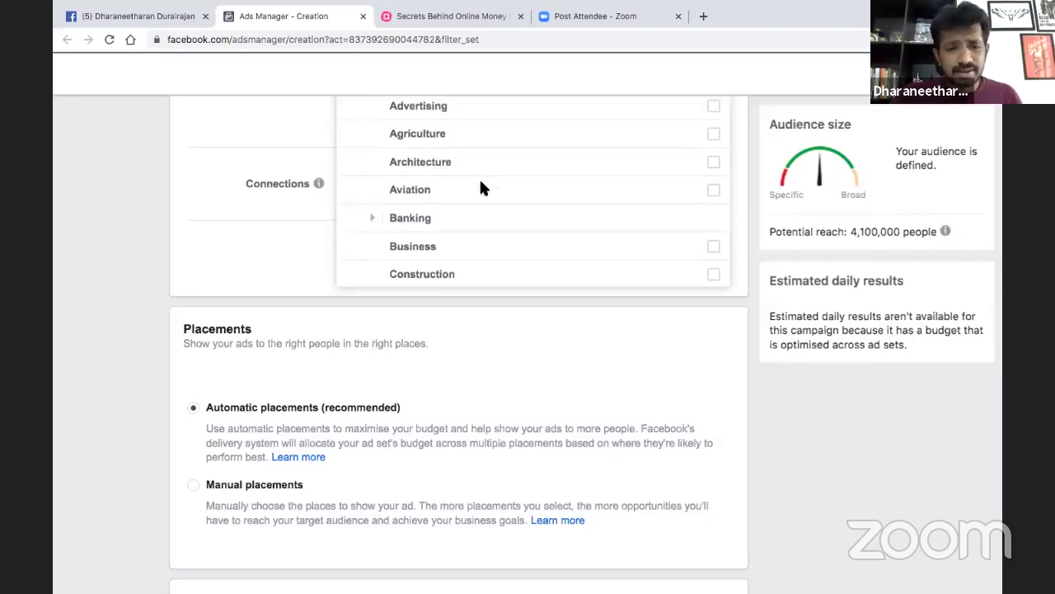
scroll(481, 188, "up", 3)
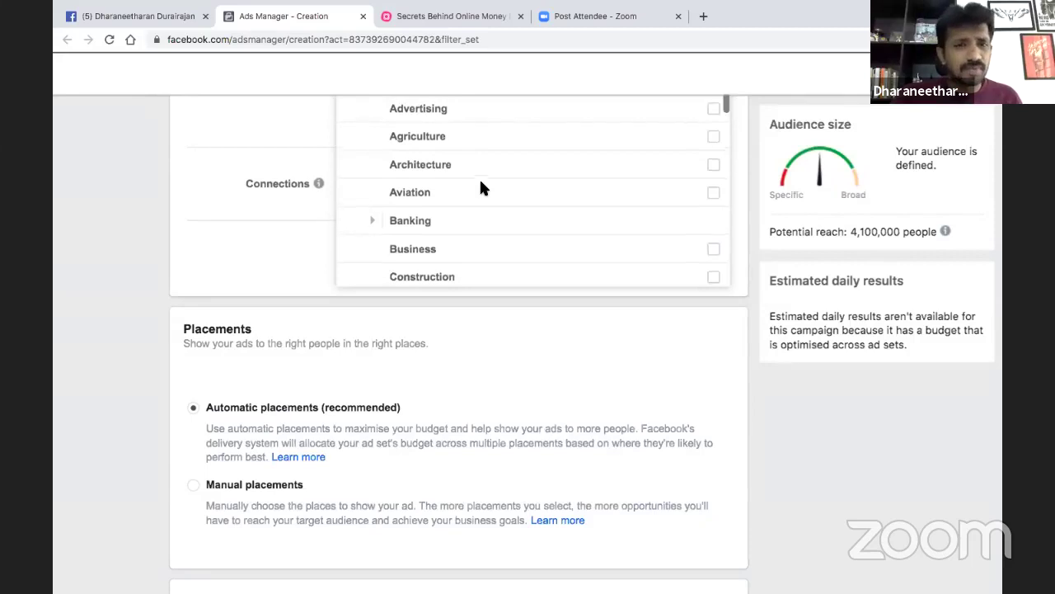
Examine the Design interests within Business and industry, including fashion, graphic and interior design.
scroll(481, 183, "down", 5)
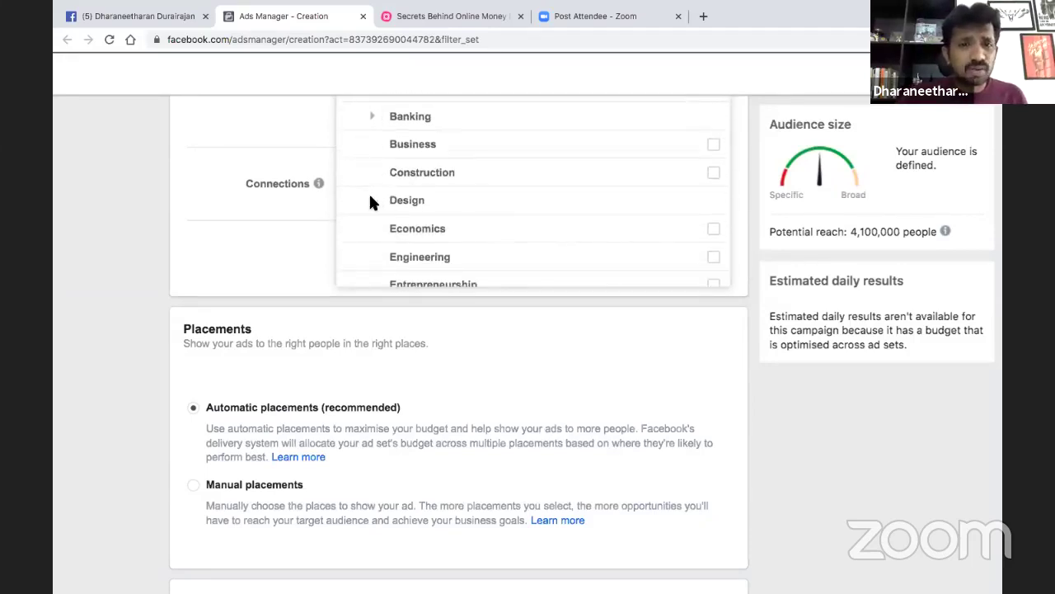
left_click(373, 201)
scroll(375, 204, "down", 5)
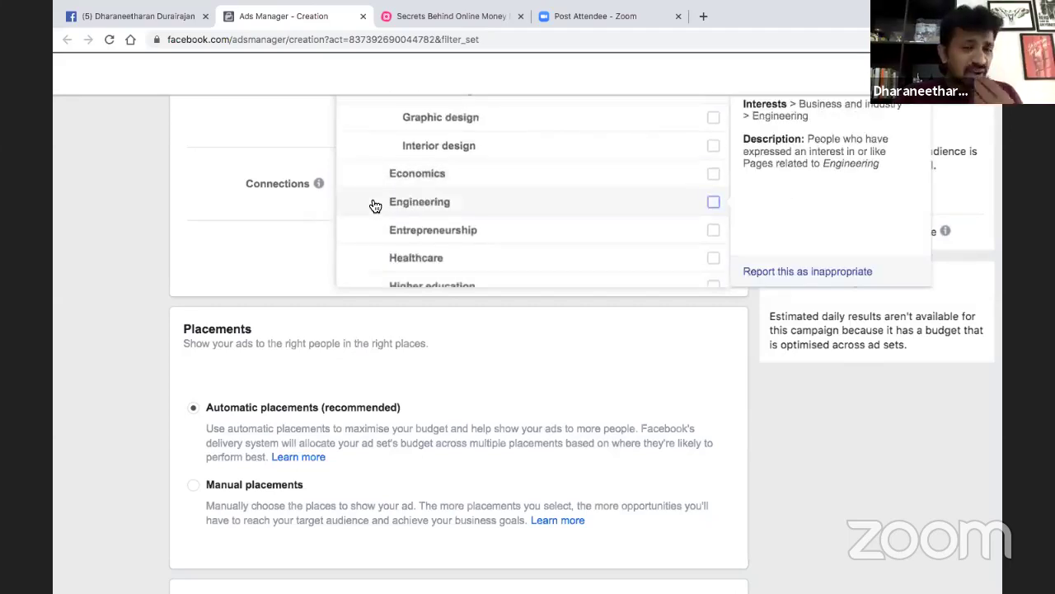
scroll(413, 189, "up", 3)
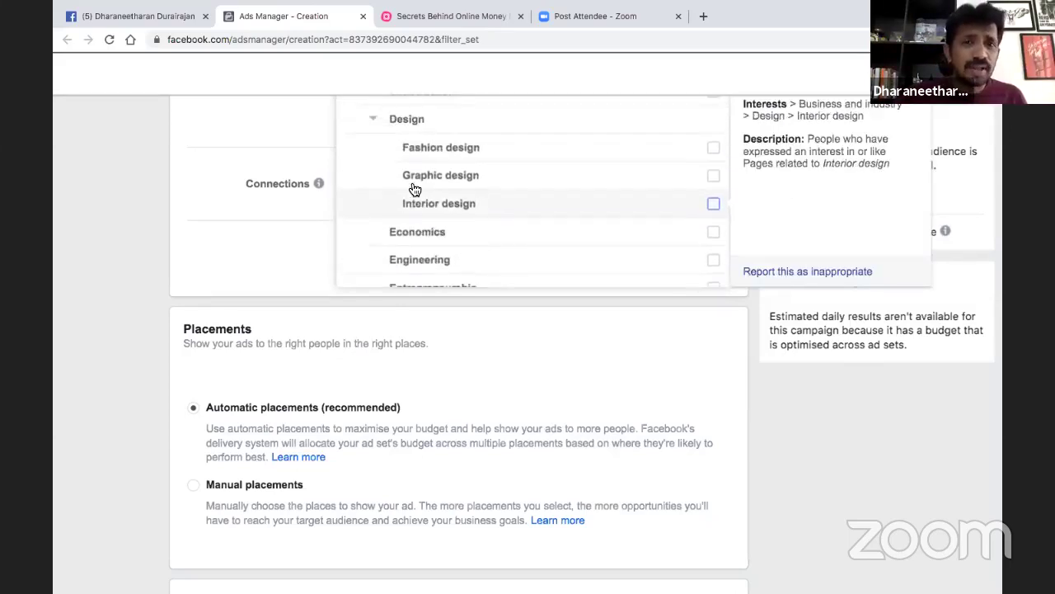
Examine the Online interests within Business and industry, from Digital marketing to Web hosting.
scroll(415, 189, "down", 4)
scroll(415, 189, "down", 5)
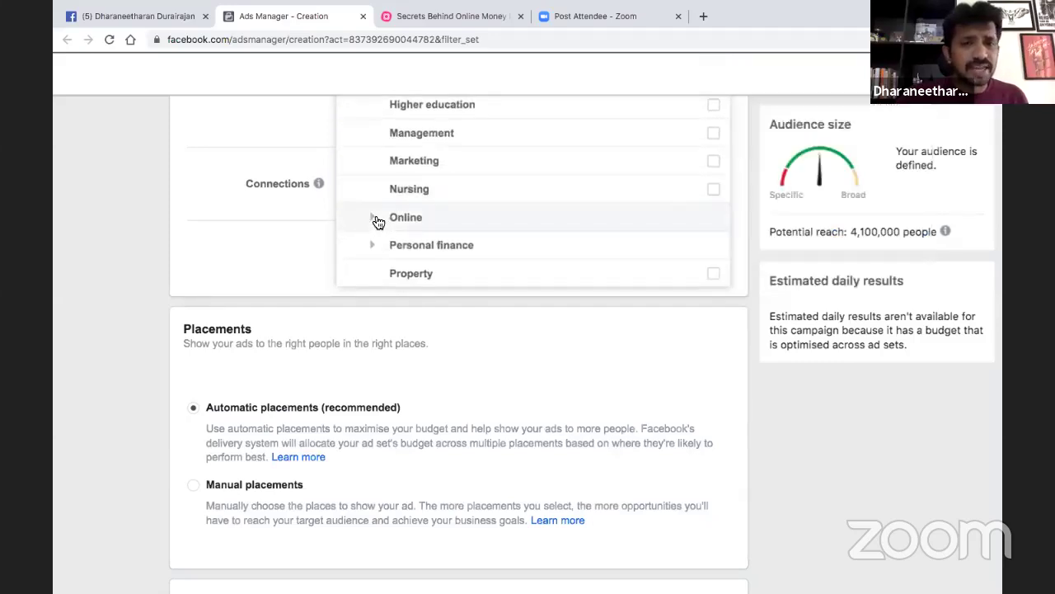
left_click(373, 218)
scroll(539, 173, "down", 4)
scroll(527, 178, "up", 2)
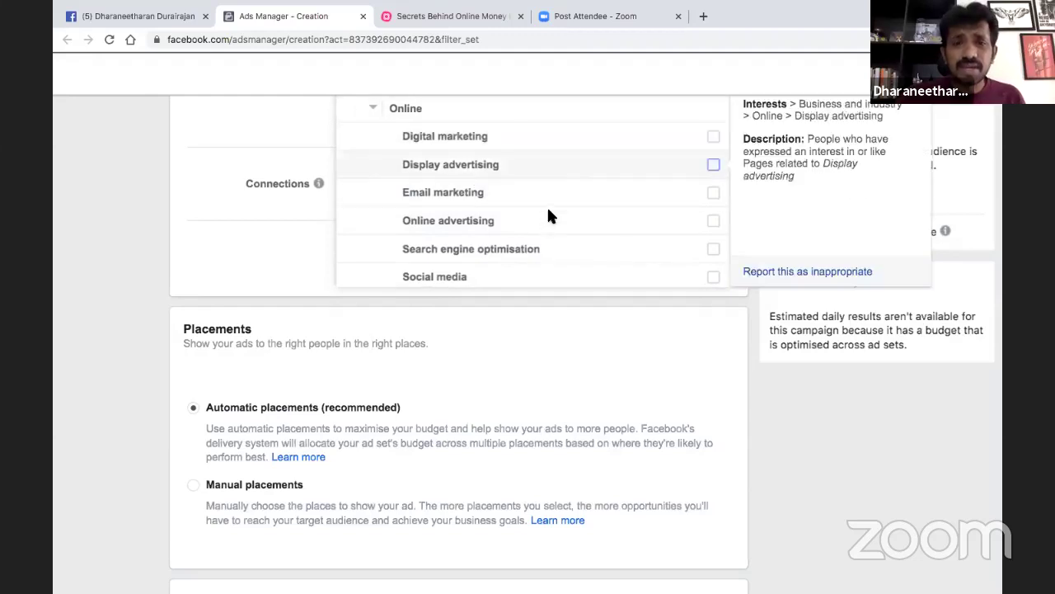
scroll(547, 216, "down", 2)
scroll(494, 216, "down", 1)
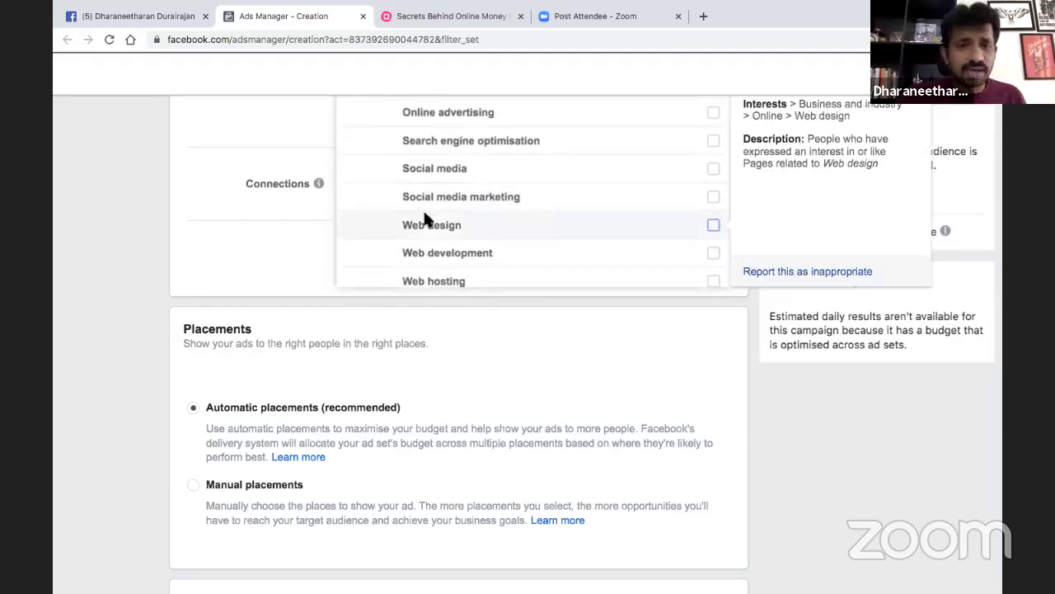
scroll(458, 254, "down", 2)
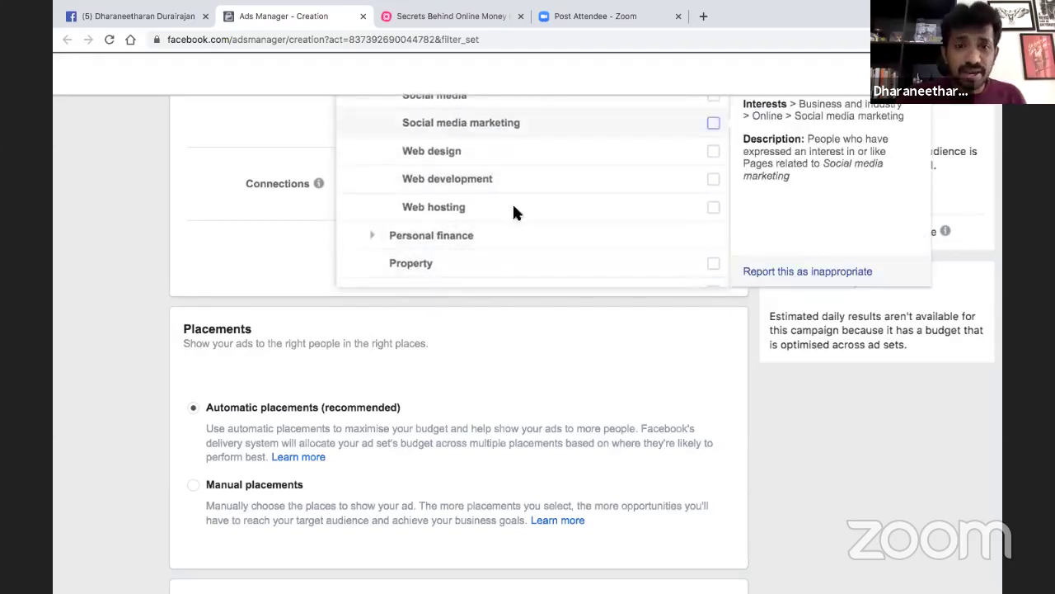
Examine the Personal finance interests within Business and industry, such as Credit cards, Insurance, Investment and Mortgage loans.
scroll(447, 236, "down", 2)
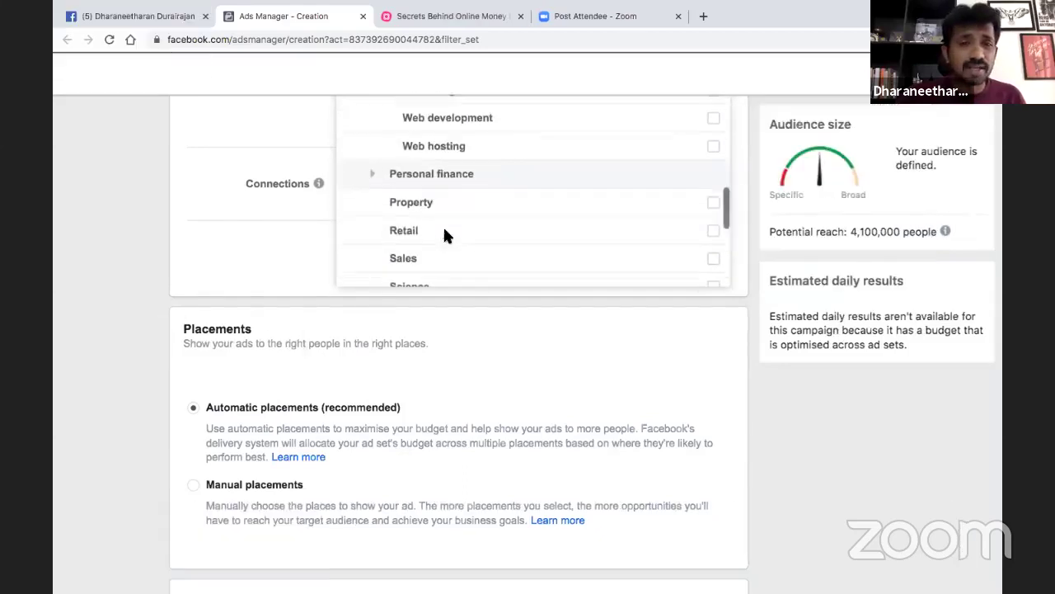
scroll(439, 164, "up", 2)
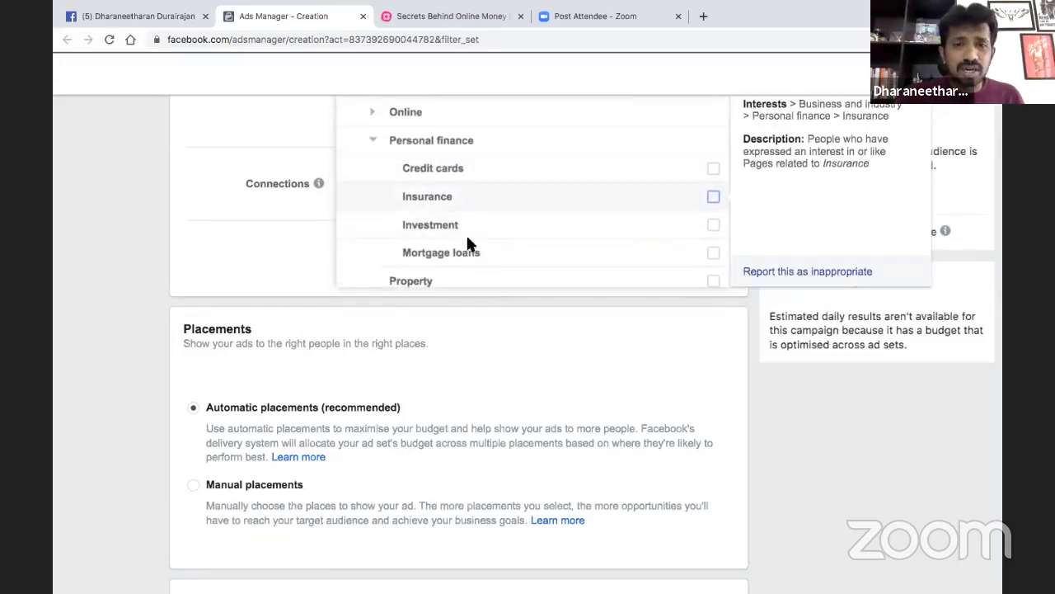
scroll(484, 247, "down", 1)
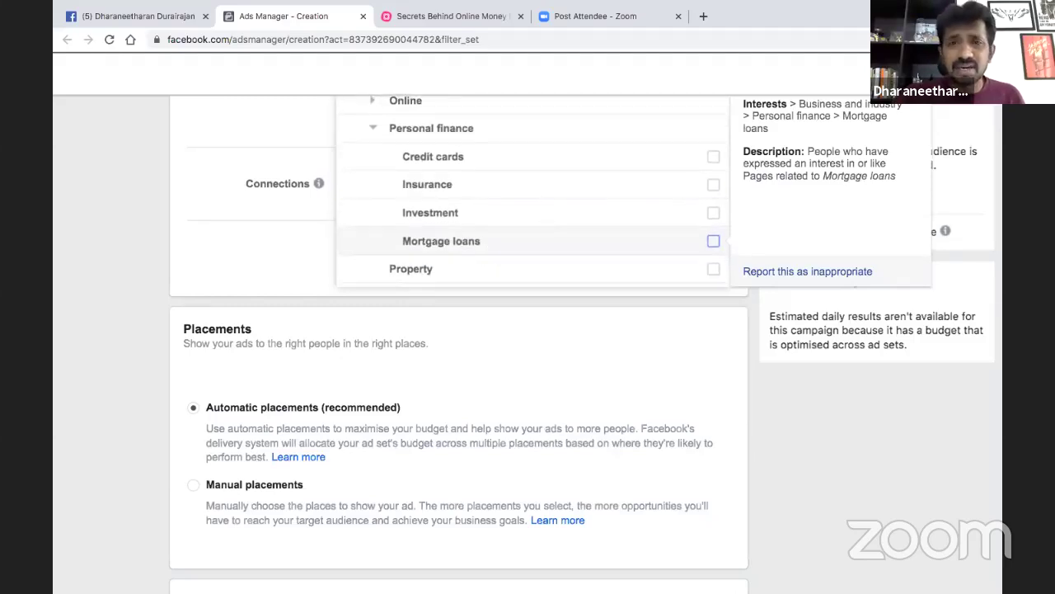
scroll(516, 250, "down", 3)
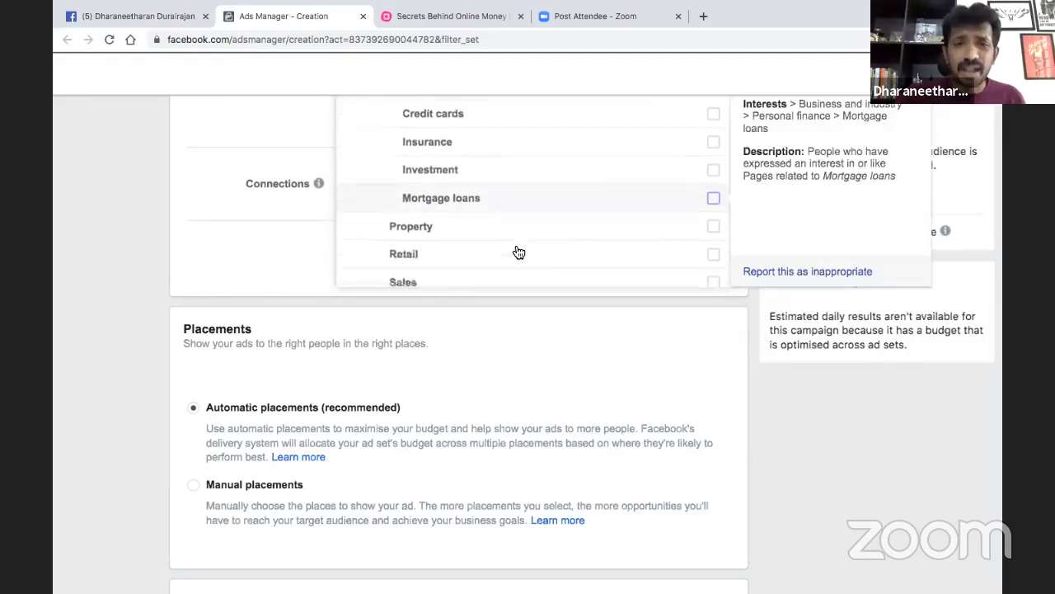
Examine the Films interests in the Entertainment category, from Action films to Thriller films.
scroll(372, 234, "down", 5)
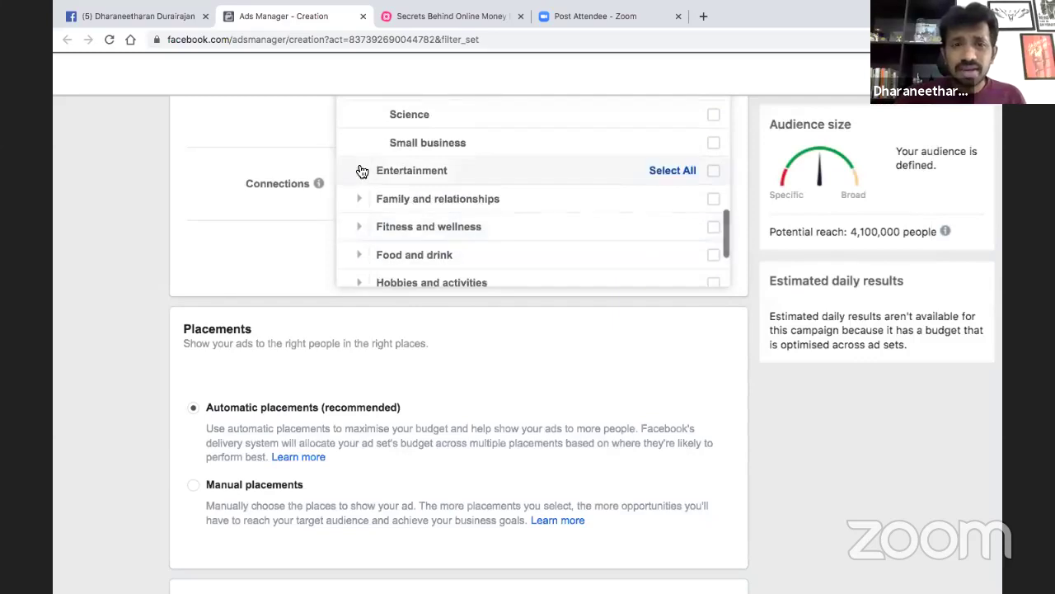
left_click(359, 169)
scroll(391, 206, "down", 3)
scroll(390, 159, "up", 1)
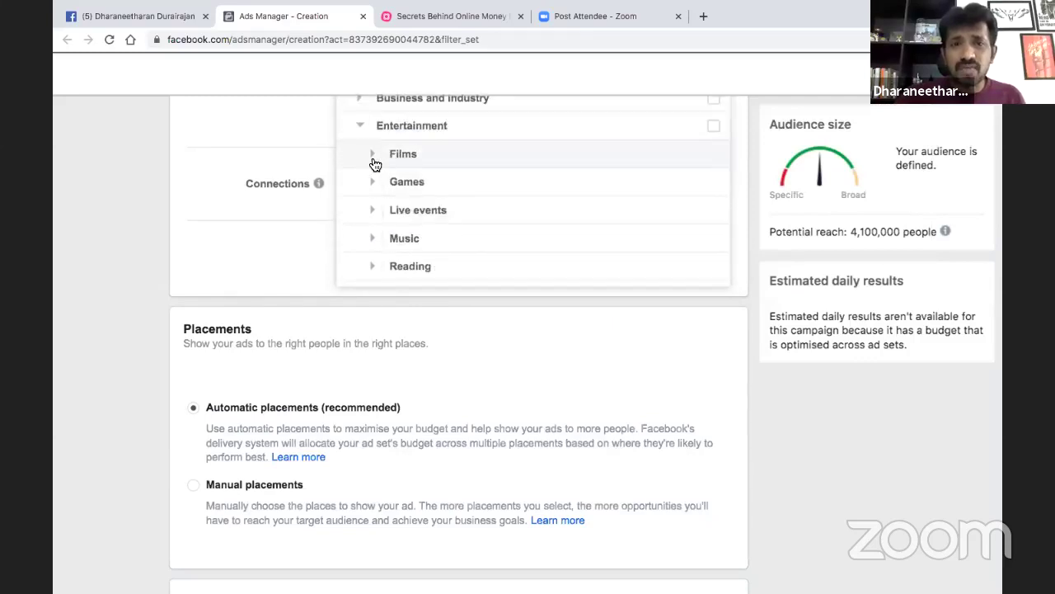
left_click(376, 156)
scroll(412, 189, "down", 1)
scroll(470, 367, "up", 3)
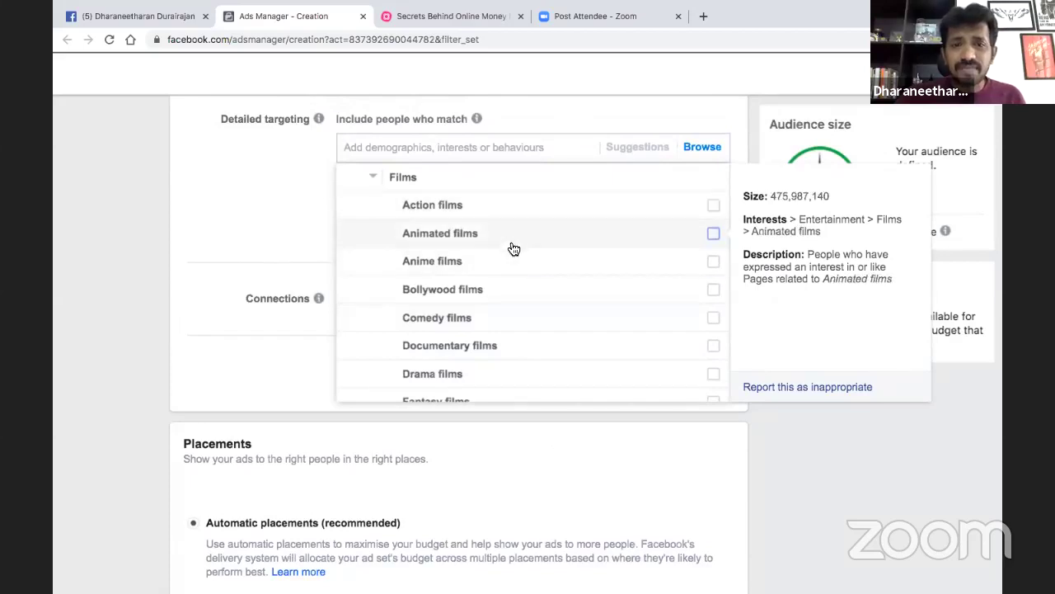
scroll(505, 311, "down", 1)
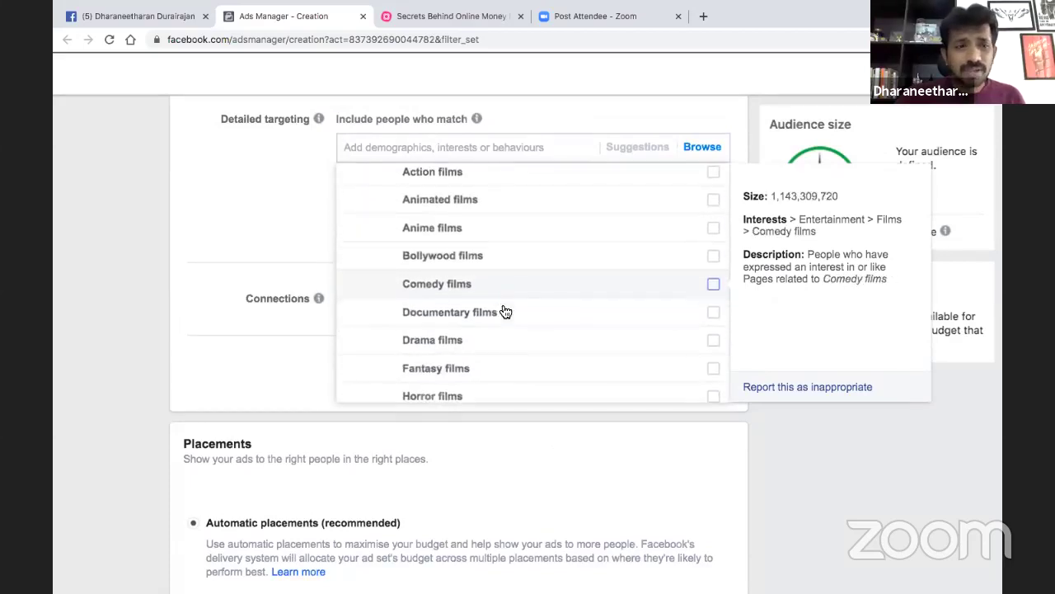
scroll(505, 312, "down", 2)
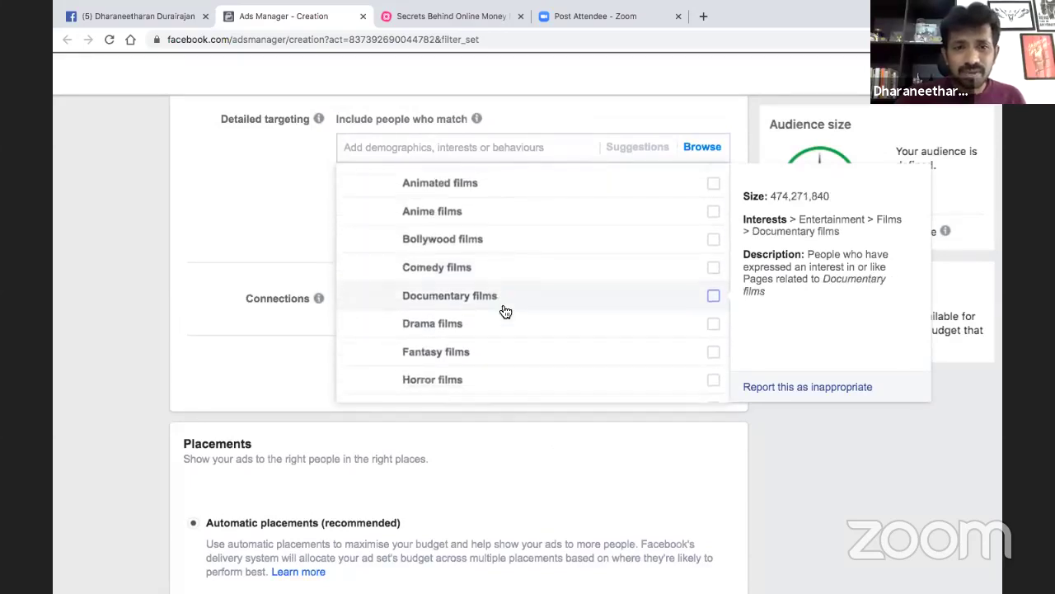
scroll(506, 311, "down", 3)
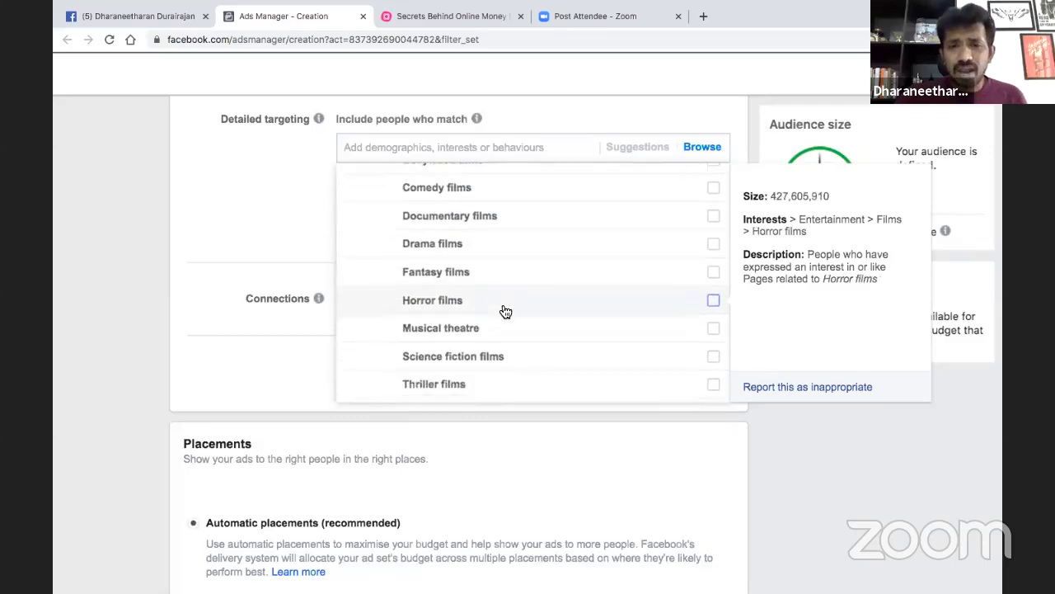
Examine the Games interests in the Entertainment category, from Action games to Word games.
scroll(505, 311, "down", 3)
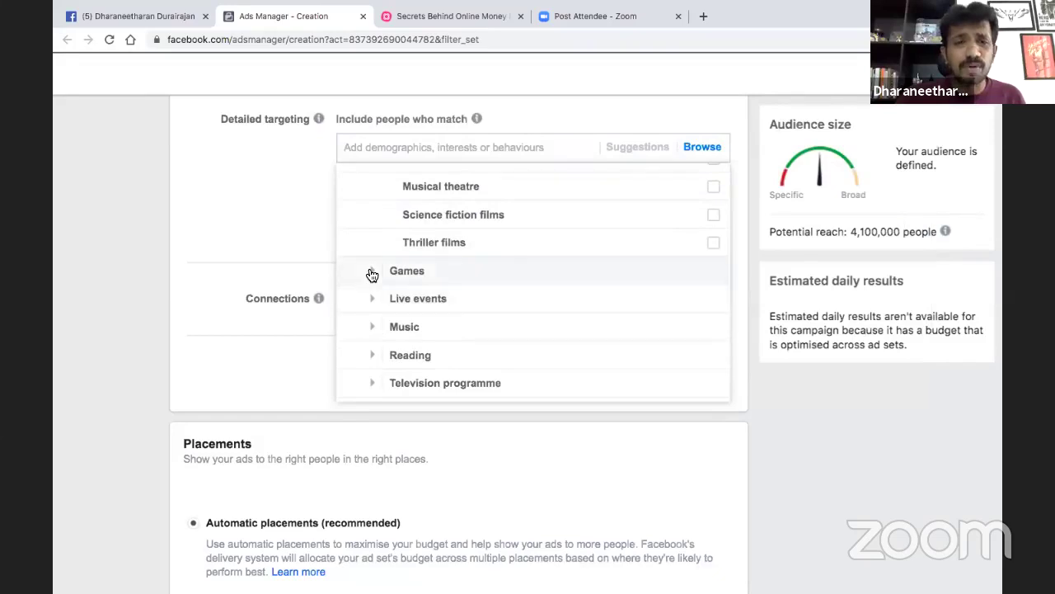
left_click(372, 274)
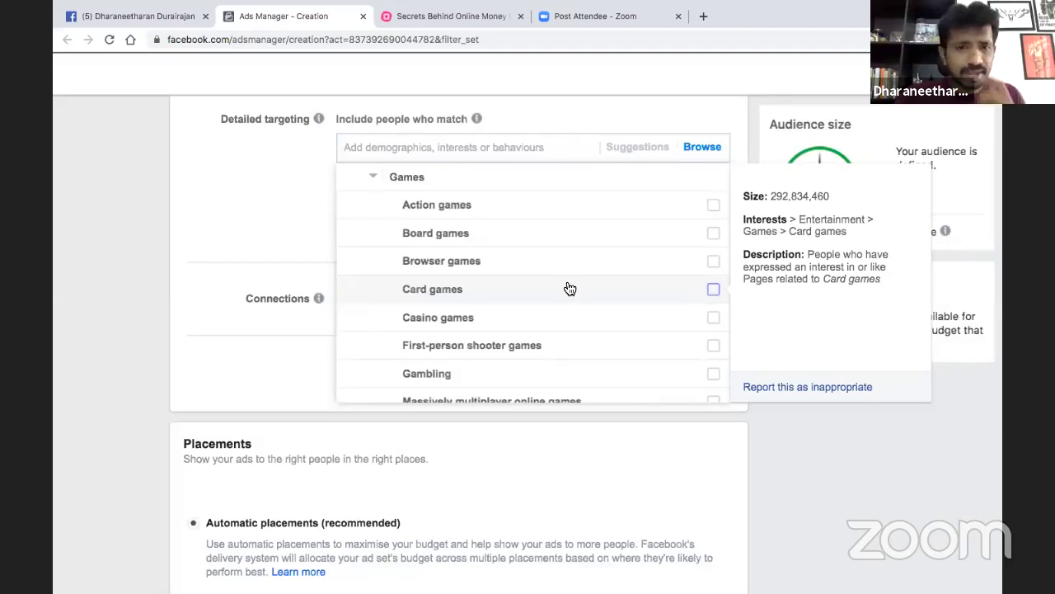
scroll(570, 288, "down", 1)
scroll(569, 288, "down", 1)
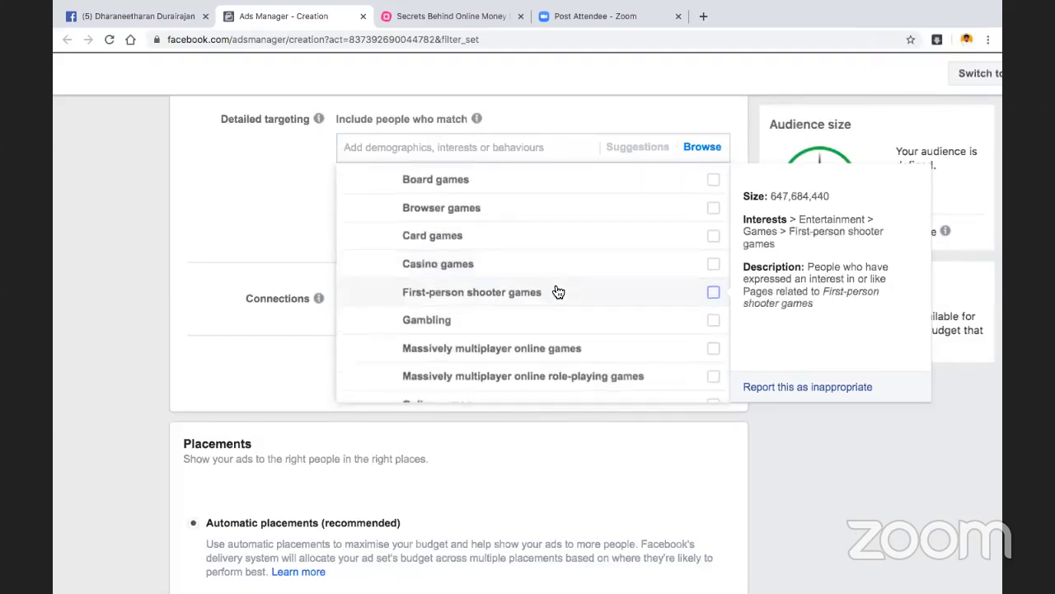
scroll(446, 313, "down", 1)
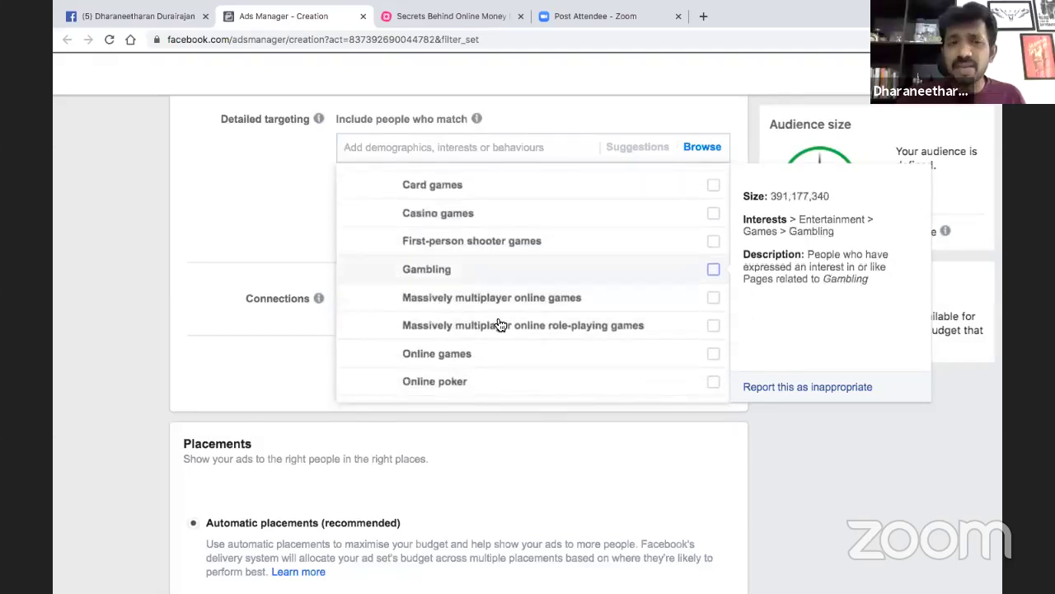
scroll(500, 323, "down", 1)
scroll(498, 324, "down", 2)
scroll(499, 324, "down", 1)
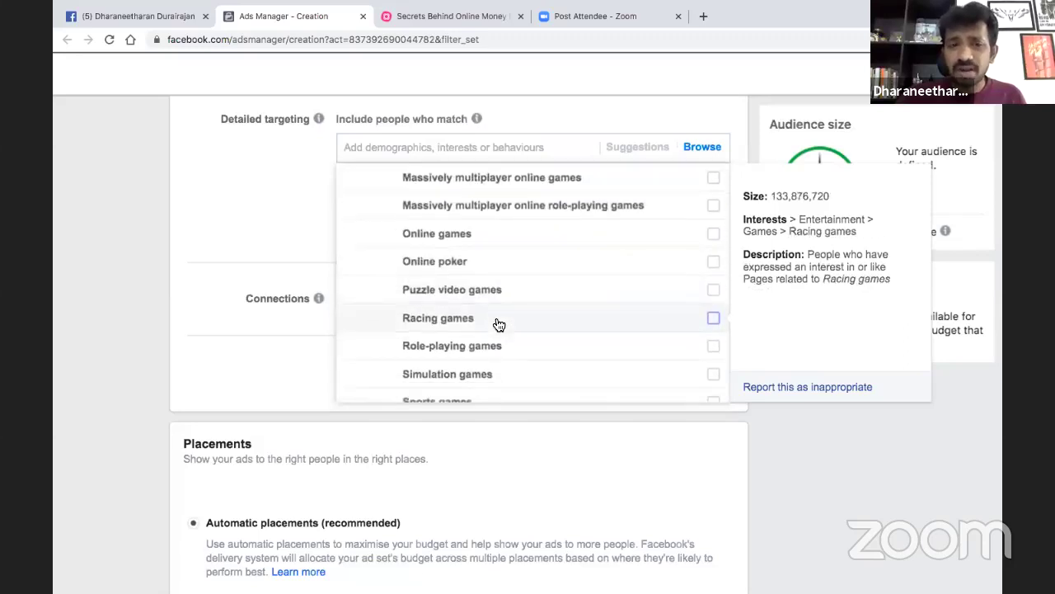
scroll(499, 324, "down", 2)
scroll(499, 324, "down", 3)
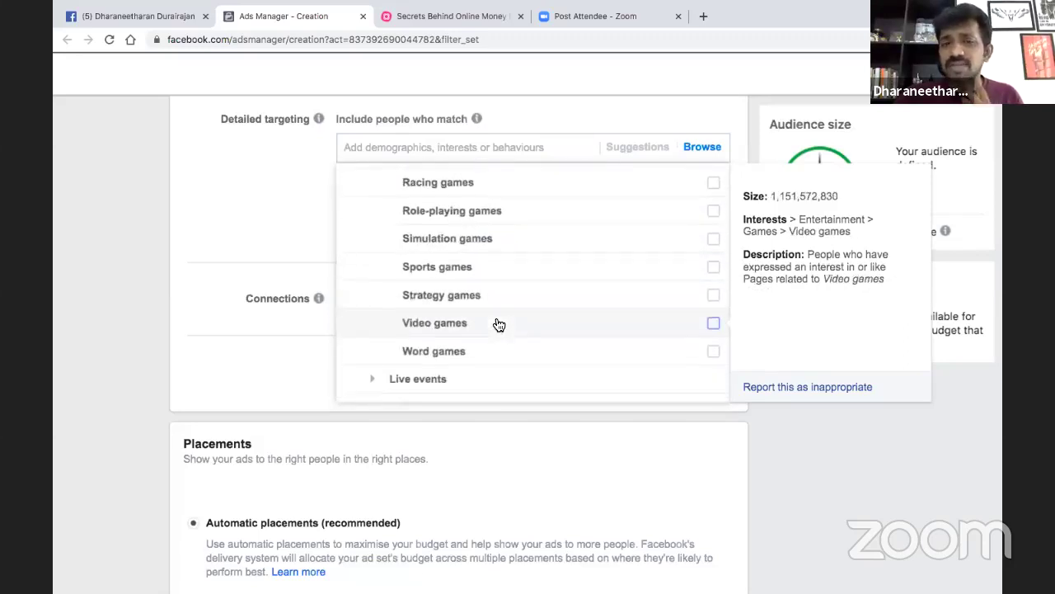
Examine the Live events interests in the Entertainment category, from Ballet to Theatre.
left_click(371, 311)
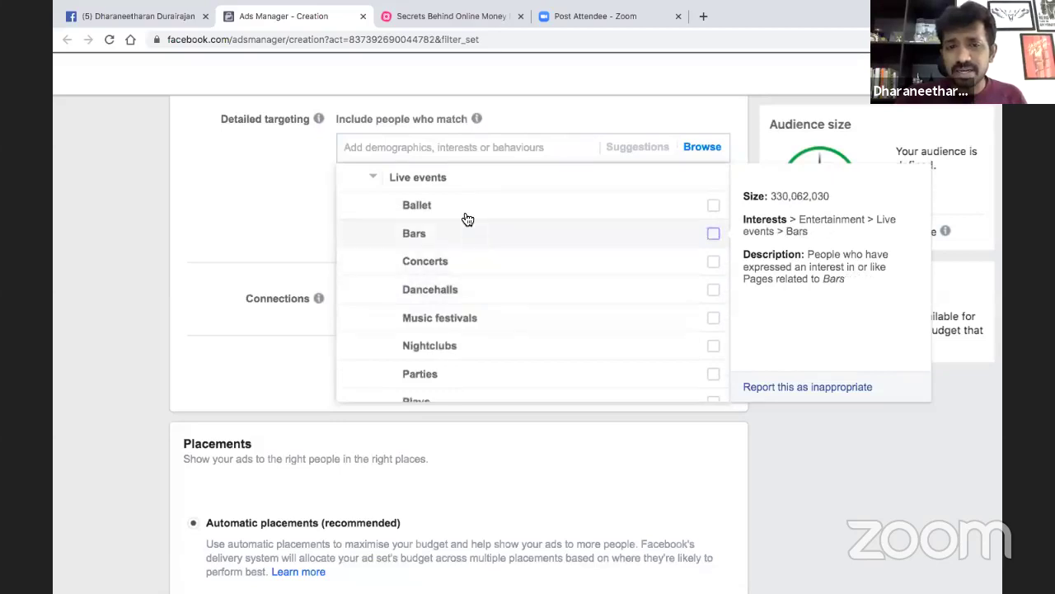
scroll(517, 287, "down", 1)
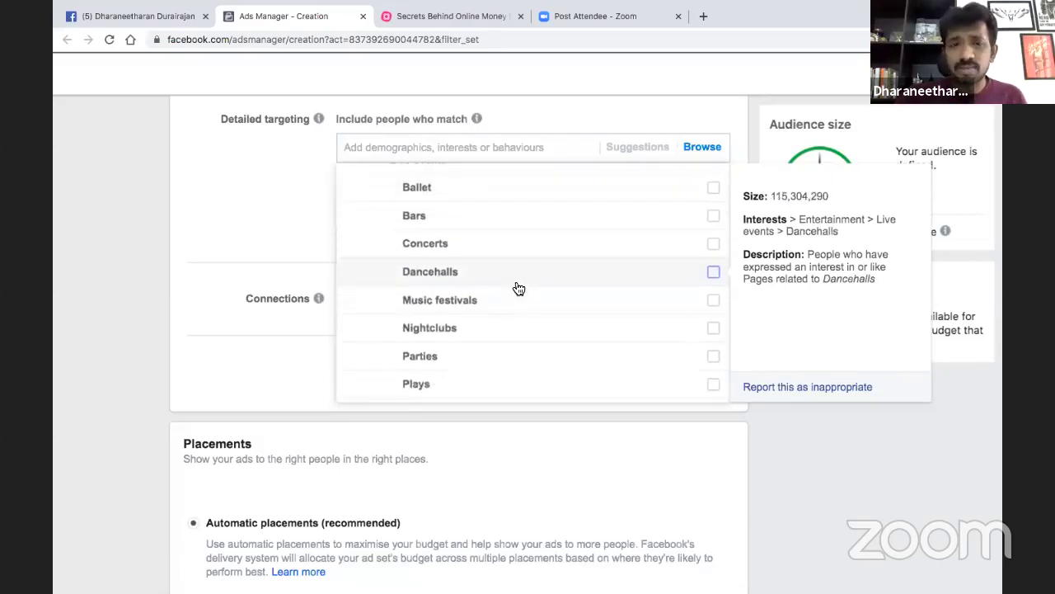
scroll(519, 288, "down", 2)
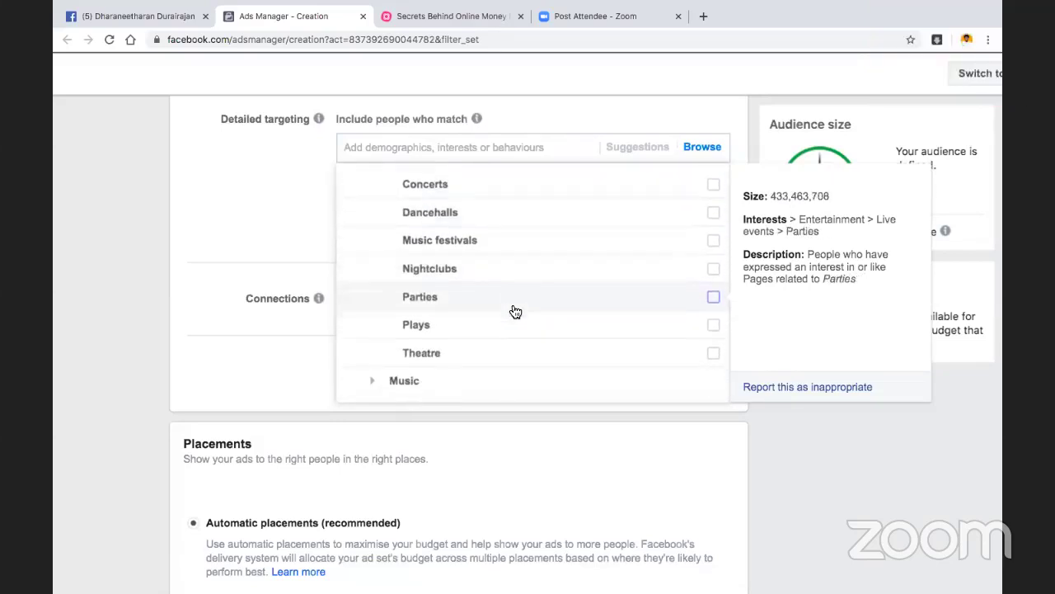
Examine the Music interests in the Entertainment category, from Blues music to Soul music.
scroll(515, 311, "down", 5)
left_click(372, 239)
scroll(540, 313, "down", 1)
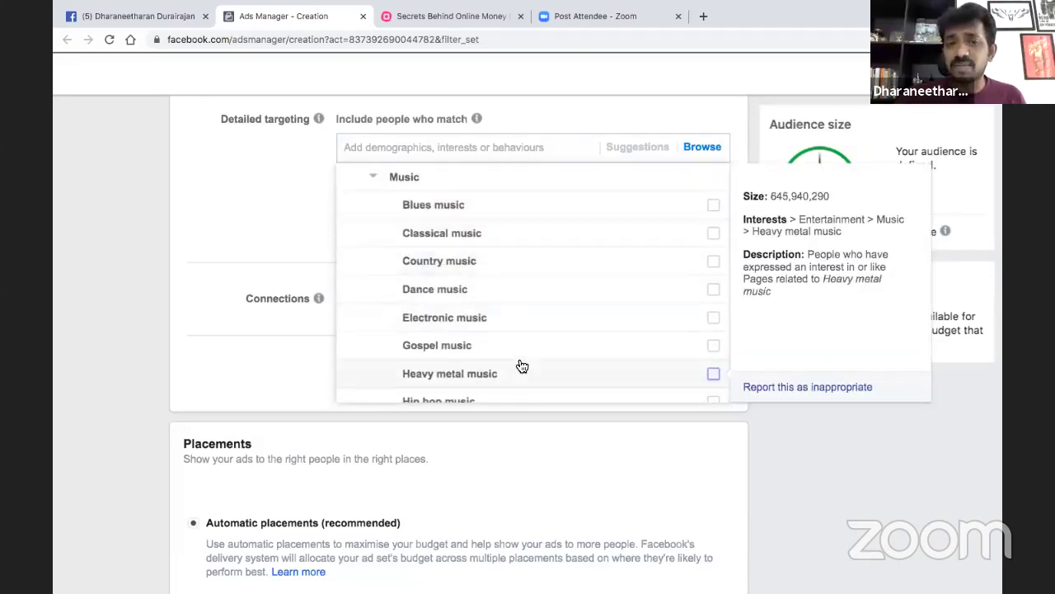
scroll(522, 366, "down", 4)
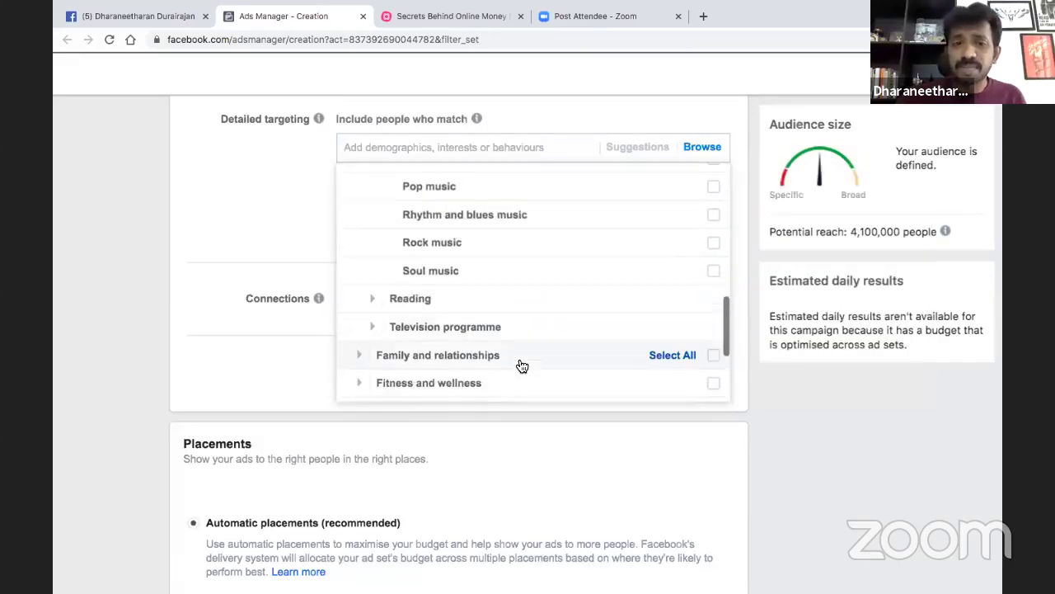
Examine the Reading interests in the Entertainment category, from Books to eBooks.
scroll(376, 289, "down", 1)
left_click(373, 286)
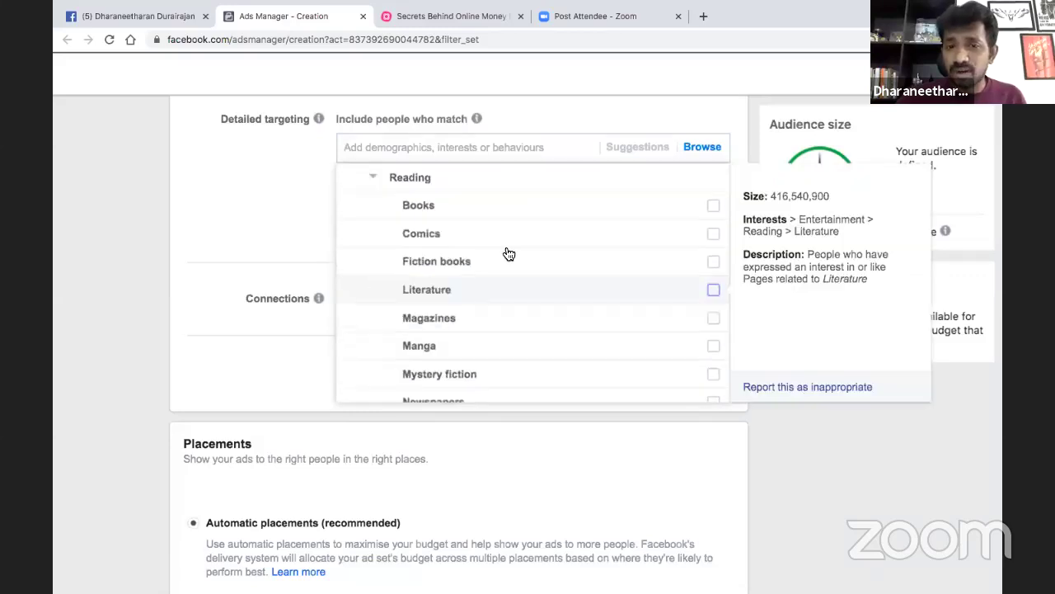
scroll(512, 353, "down", 1)
scroll(512, 353, "down", 3)
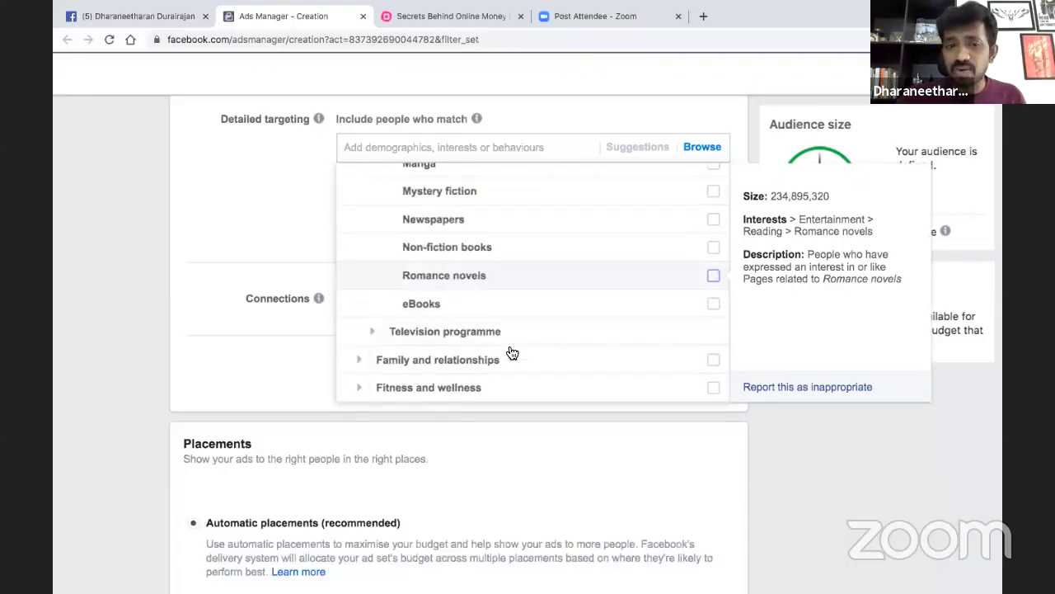
Examine the Family and relationships interests, including Dating, Fatherhood, Marriage and Parenting.
left_click(365, 321)
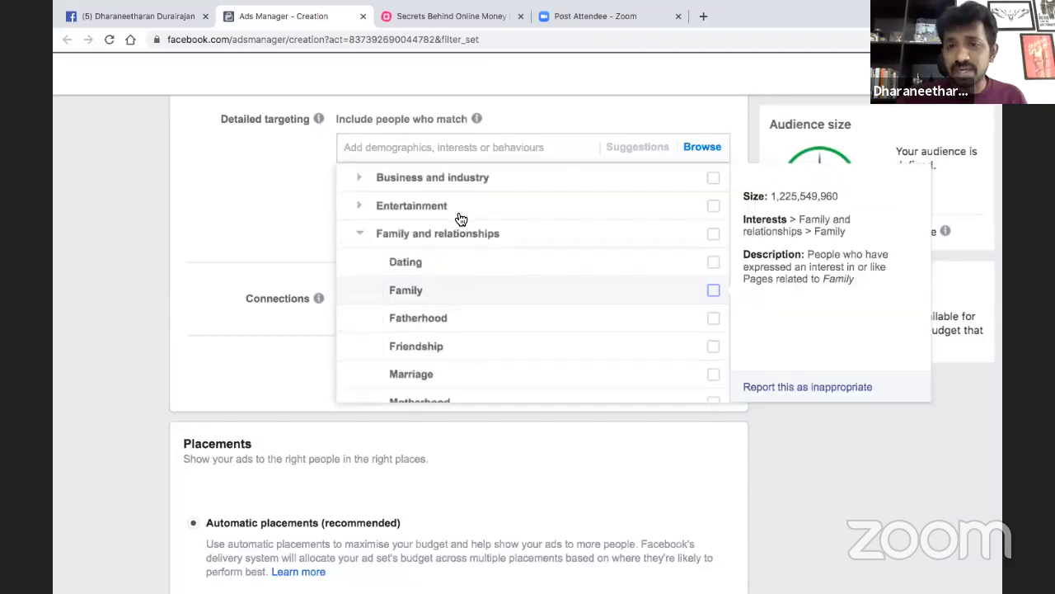
scroll(555, 308, "down", 1)
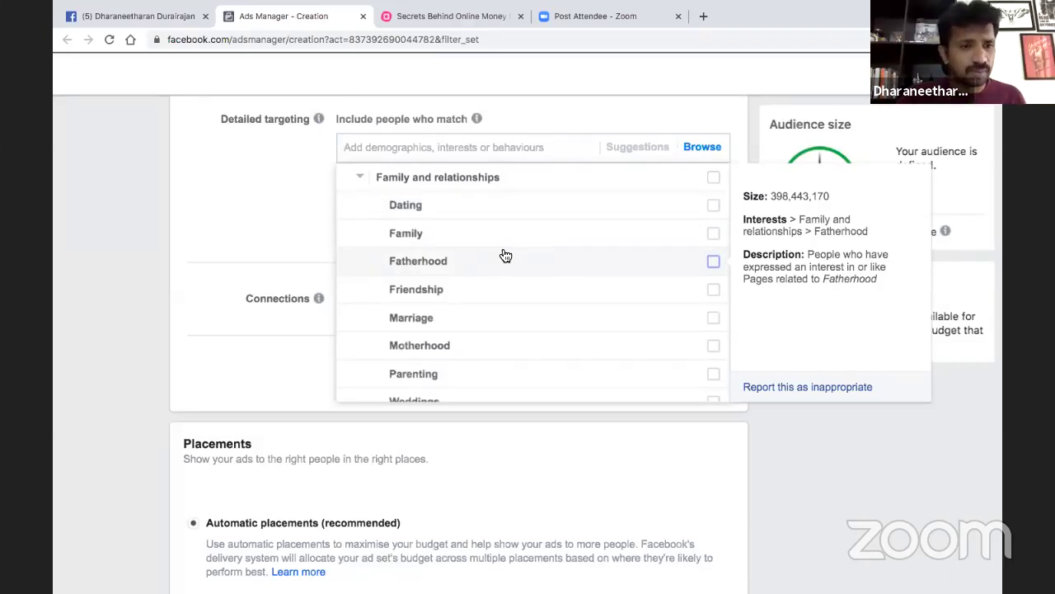
Examine the Fitness and wellness interests, from Bodybuilding and Meditation to Weight training and Yoga.
scroll(541, 277, "down", 3)
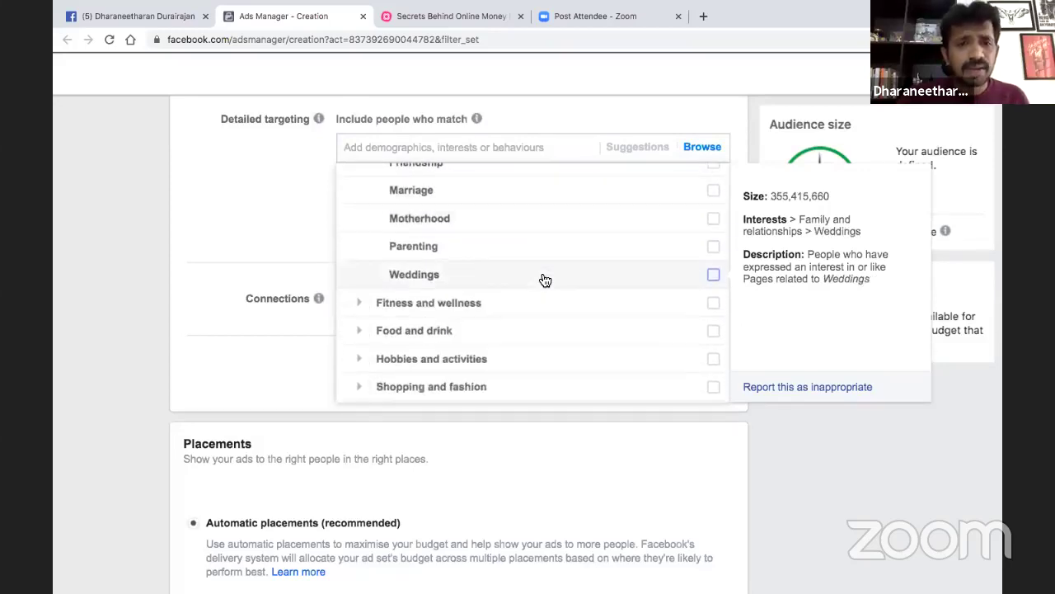
left_click(359, 303)
scroll(489, 251, "down", 1)
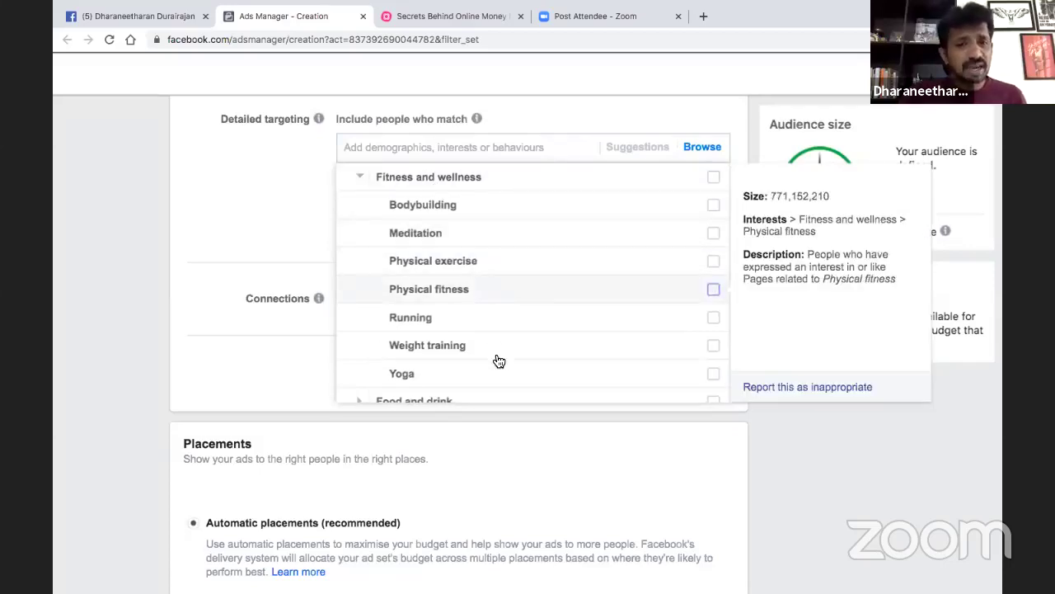
scroll(499, 360, "down", 1)
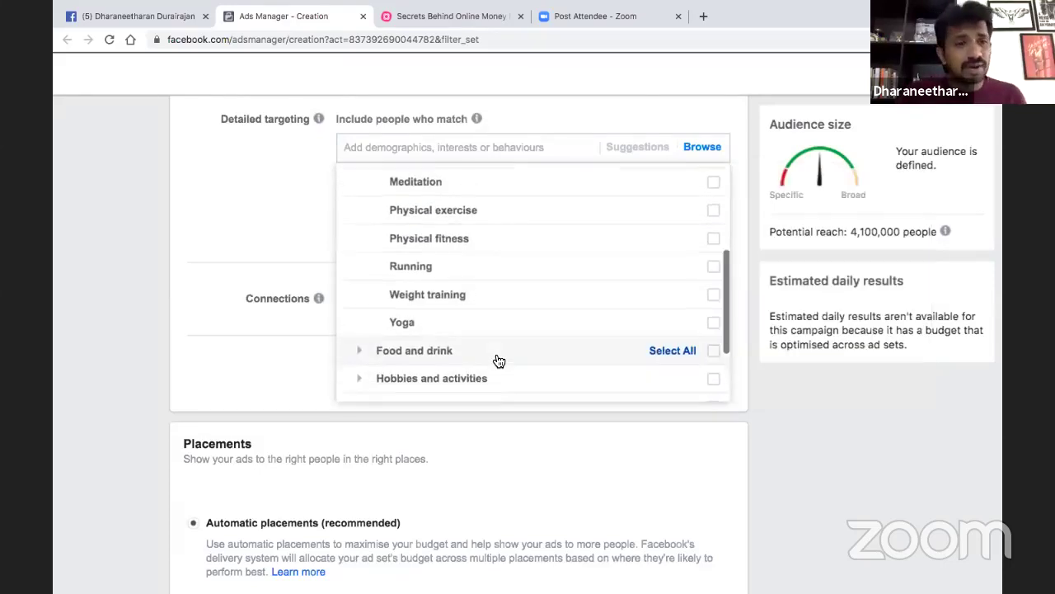
scroll(499, 361, "down", 2)
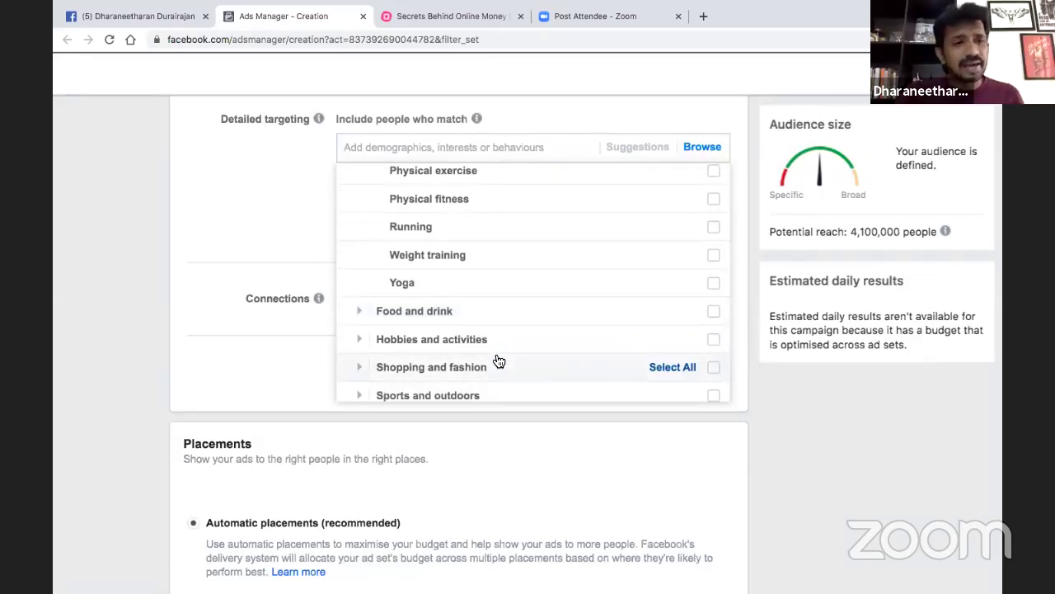
scroll(499, 361, "down", 2)
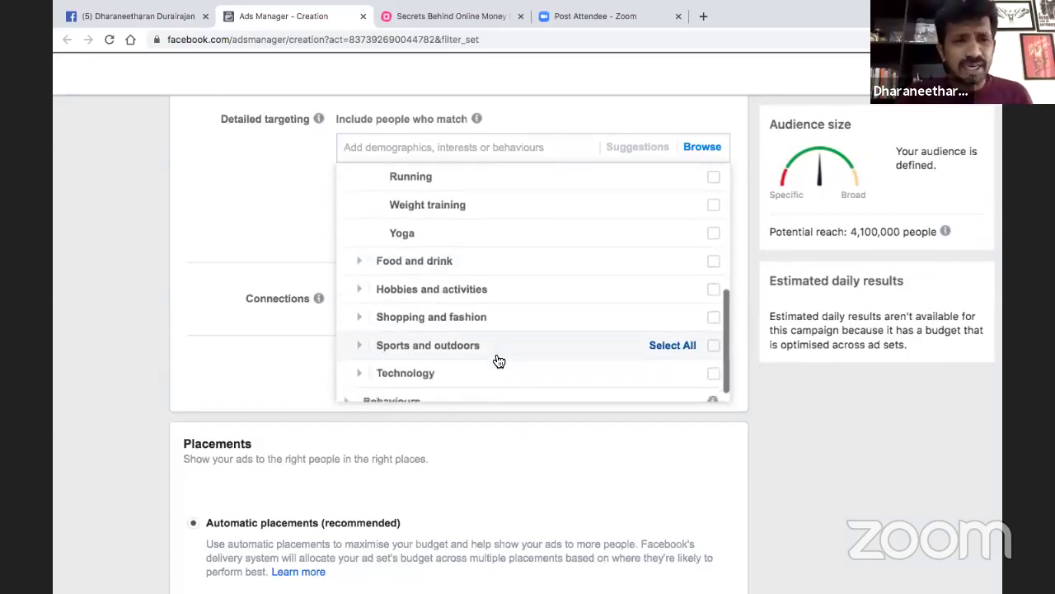
Examine the Food and drink interests, including the Restaurants subcategory with Diners and Fast food restaurants.
left_click(359, 250)
scroll(446, 268, "down", 1)
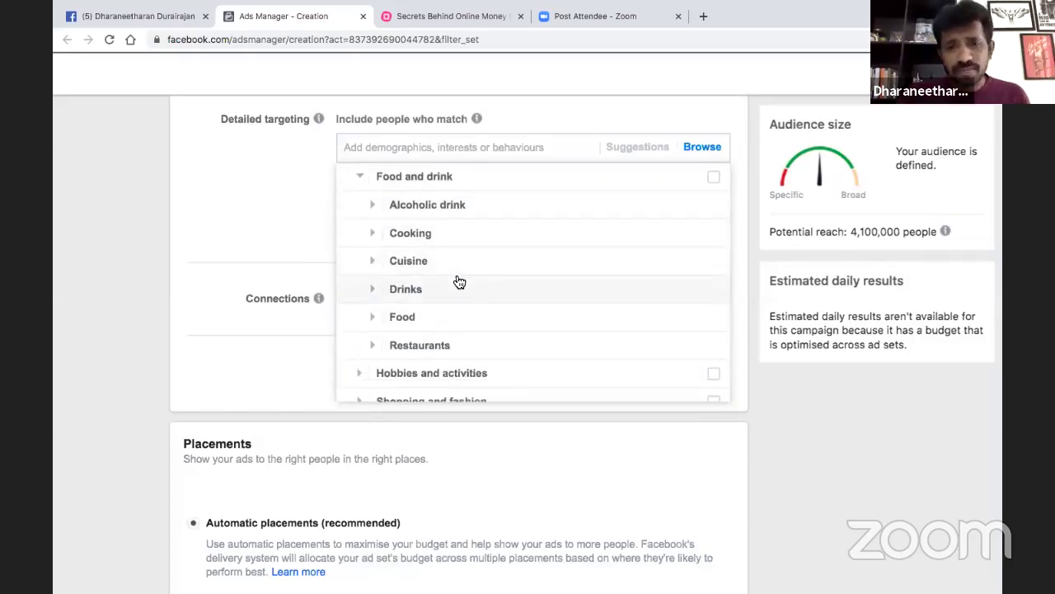
scroll(503, 339, "down", 1)
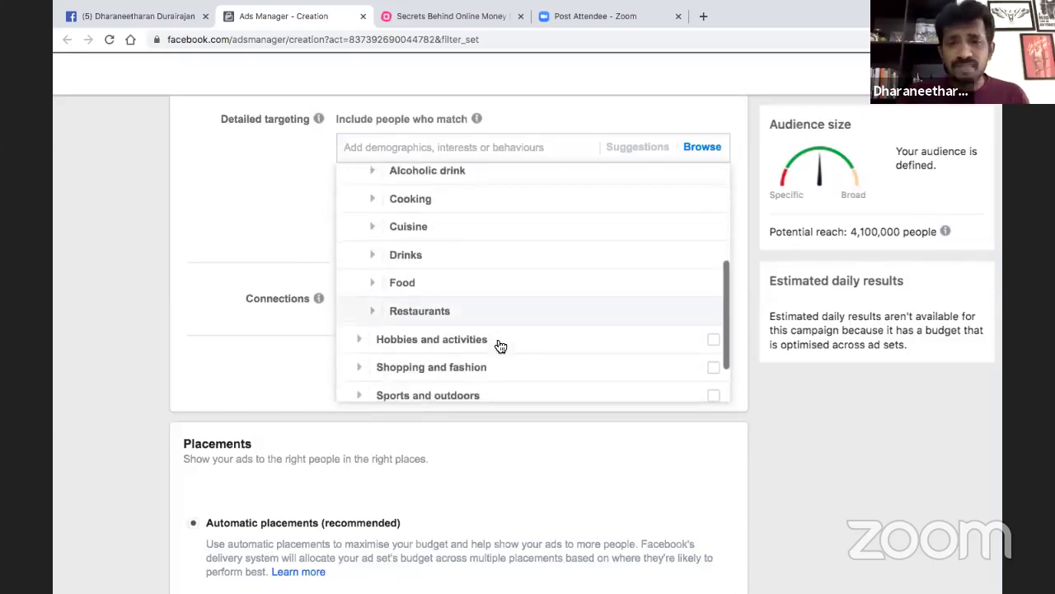
left_click(372, 311)
scroll(476, 297, "down", 2)
scroll(476, 296, "down", 3)
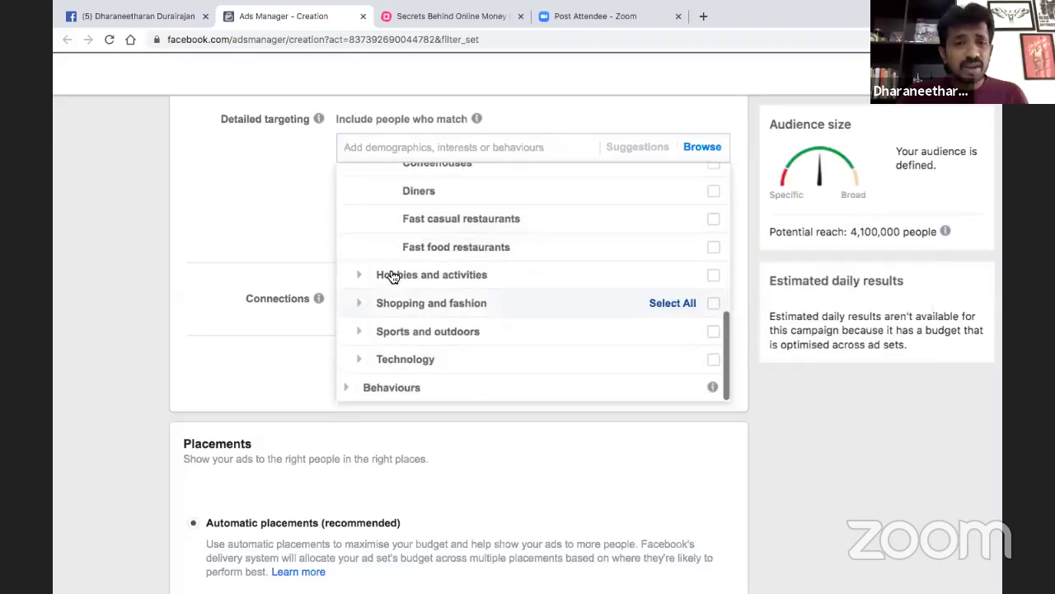
Examine the Hobbies and activities interests, including the Arts and music entries from Acting to Writing.
left_click(360, 279)
scroll(367, 272, "down", 1)
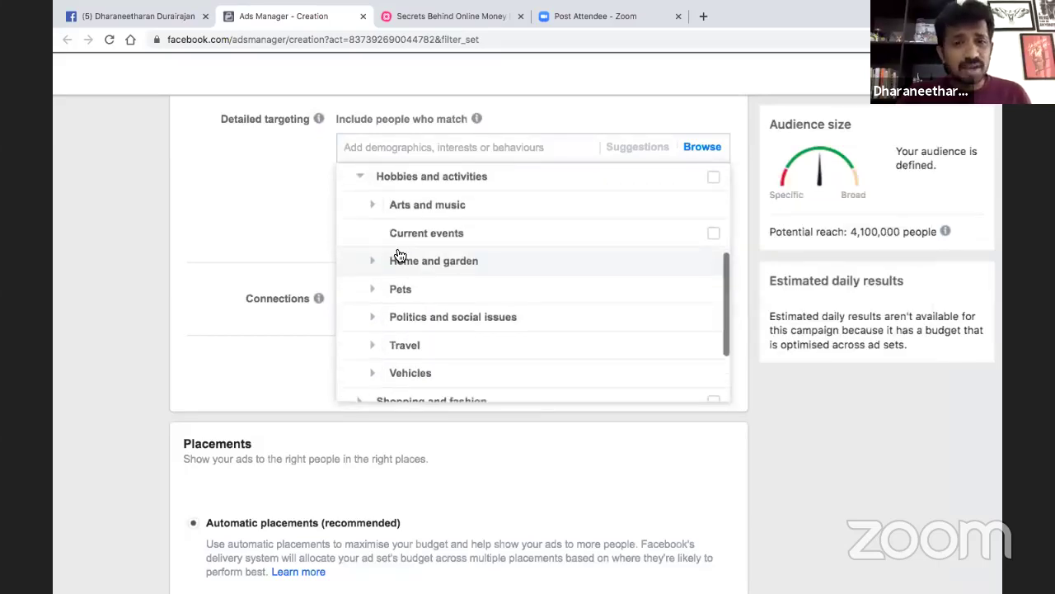
left_click(373, 208)
scroll(482, 273, "down", 1)
scroll(514, 327, "down", 3)
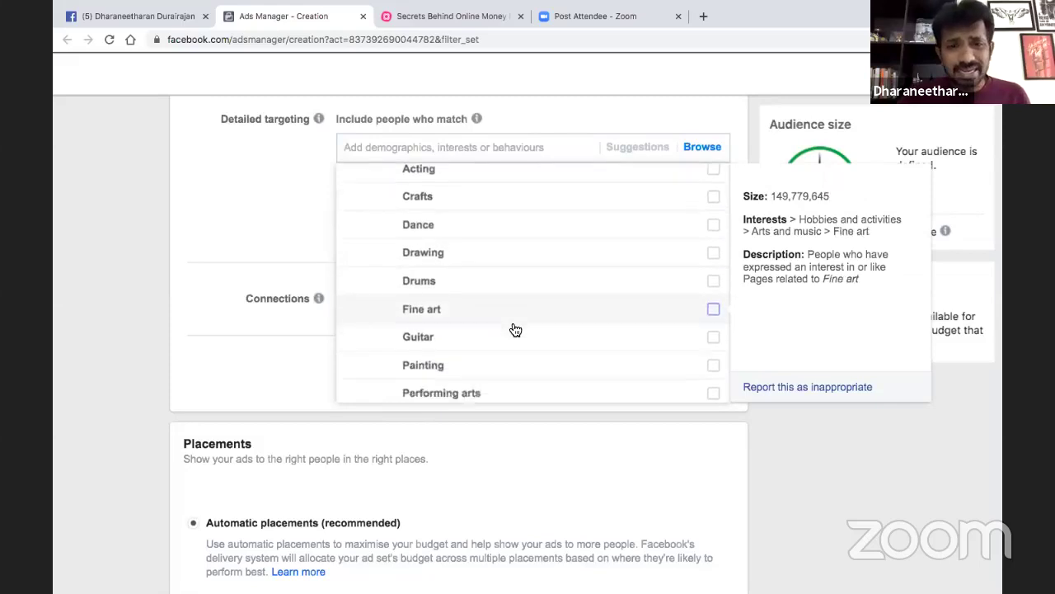
scroll(515, 329, "down", 2)
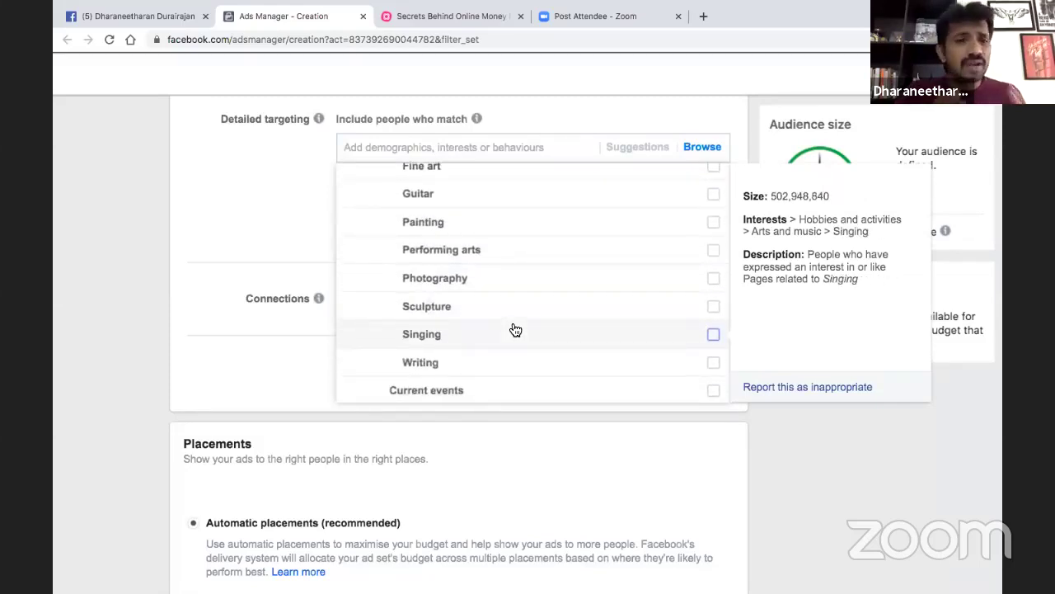
scroll(515, 329, "down", 2)
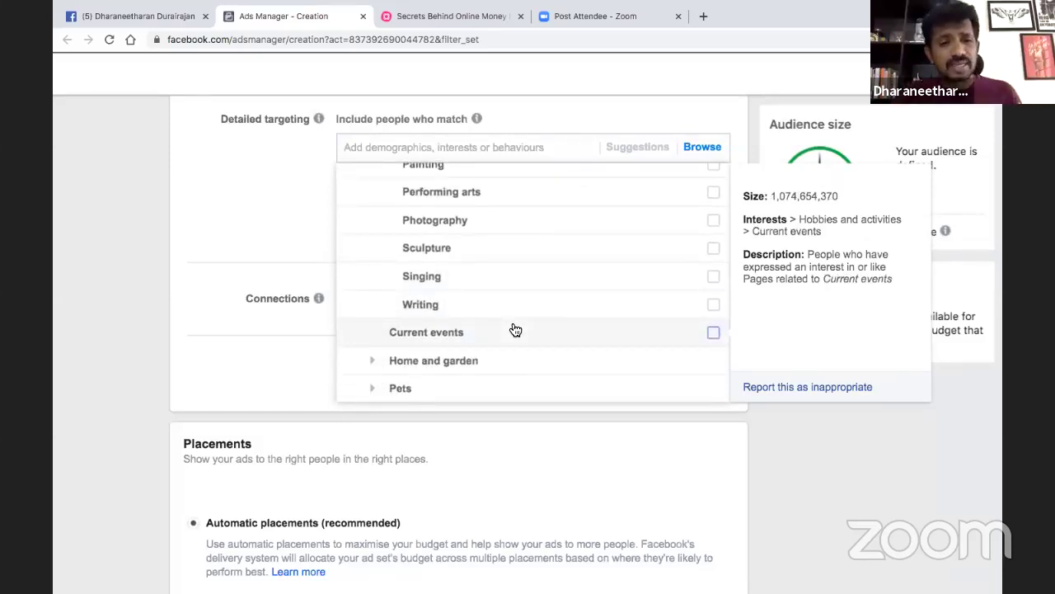
scroll(513, 327, "down", 4)
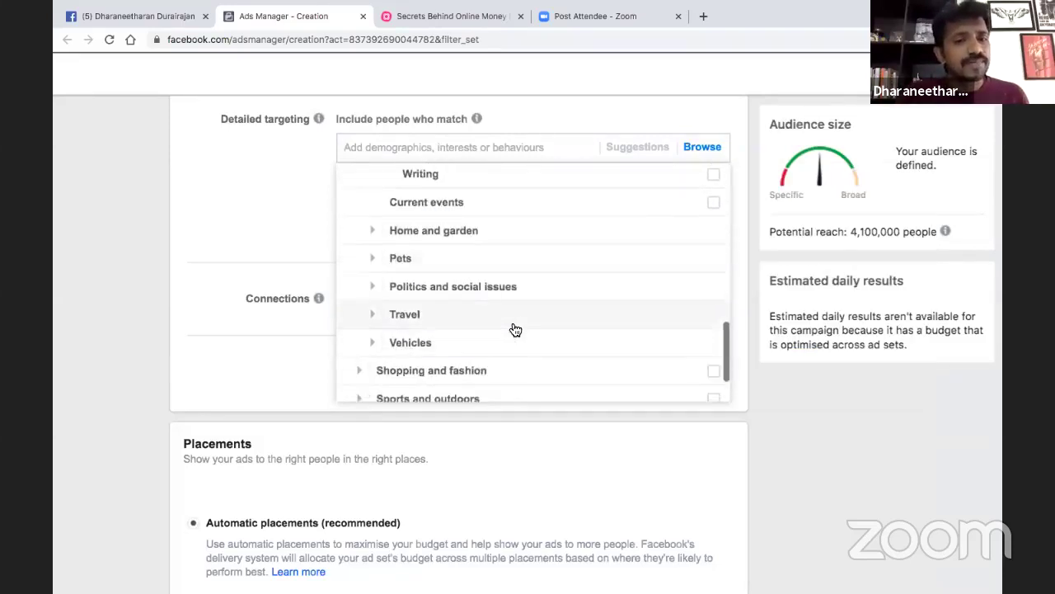
Examine the Travel interests under Hobbies and activities, from Adventure travel to Tourism.
left_click(372, 291)
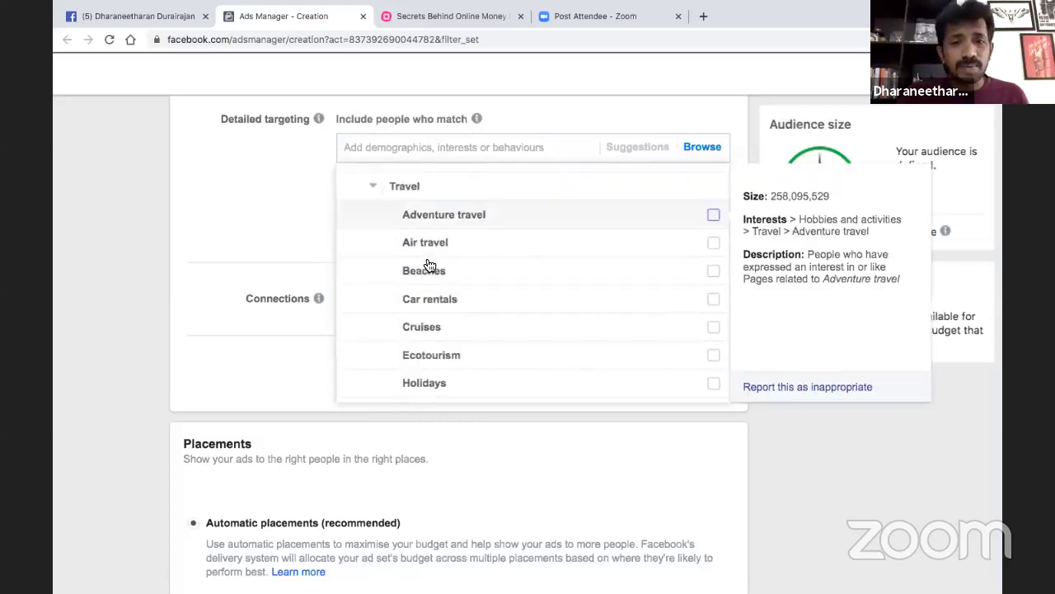
scroll(513, 261, "down", 3)
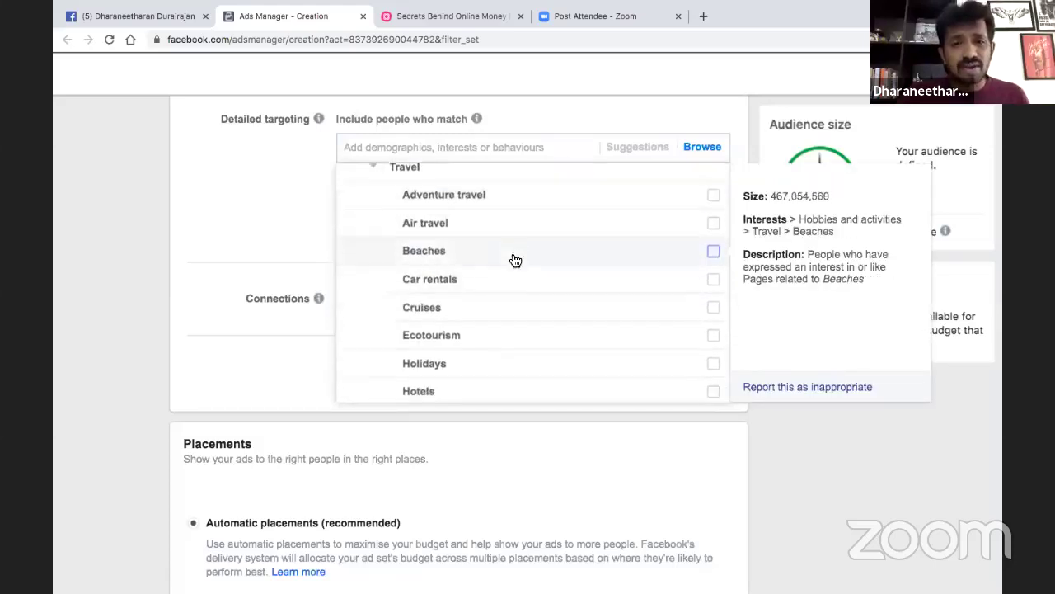
scroll(514, 262, "down", 5)
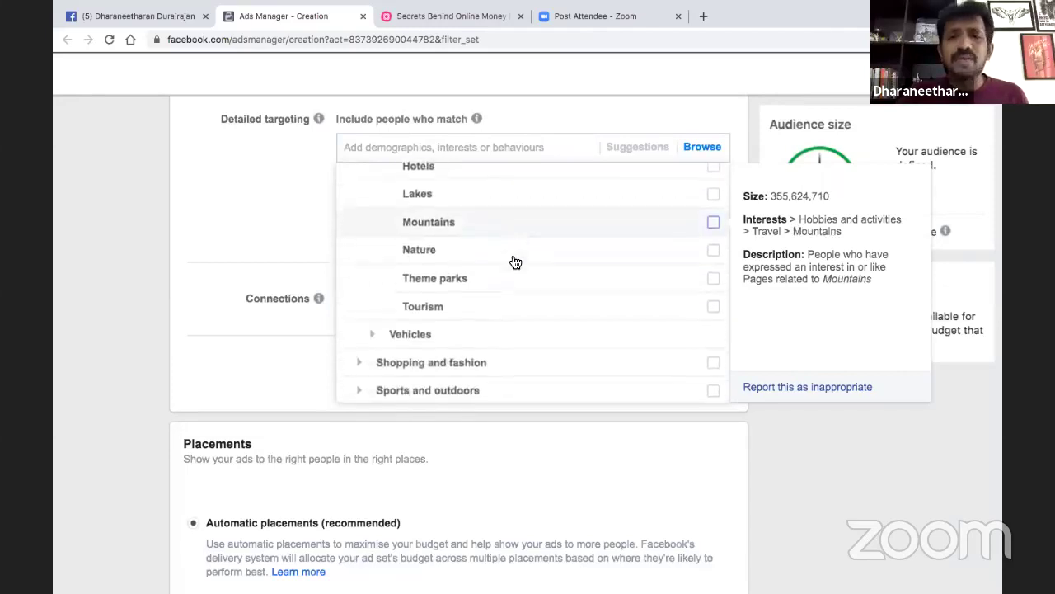
Examine the subcategories of the Shopping and fashion and the Technology interests.
left_click(360, 303)
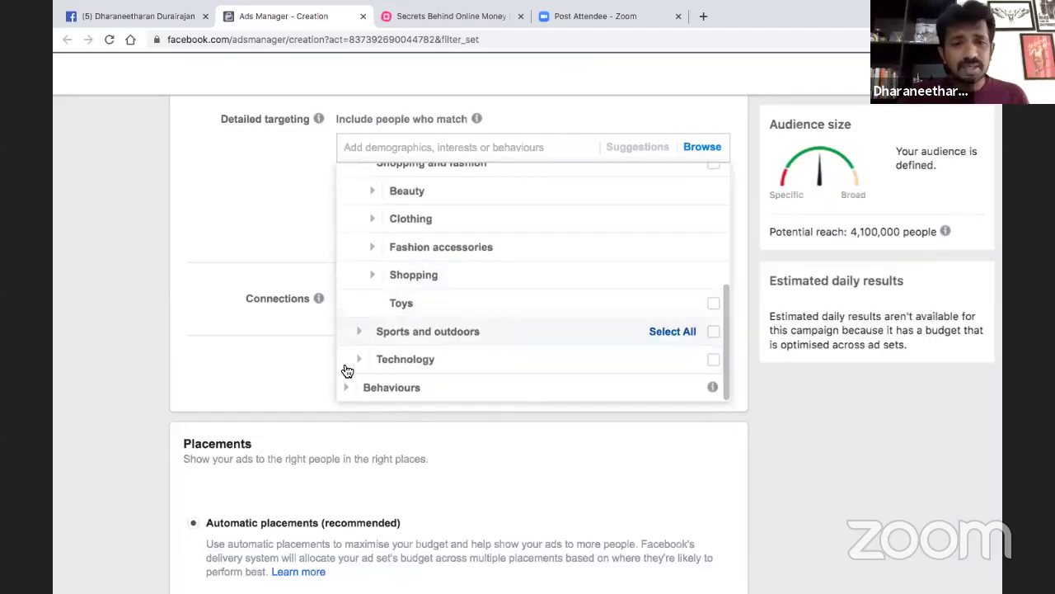
left_click(360, 360)
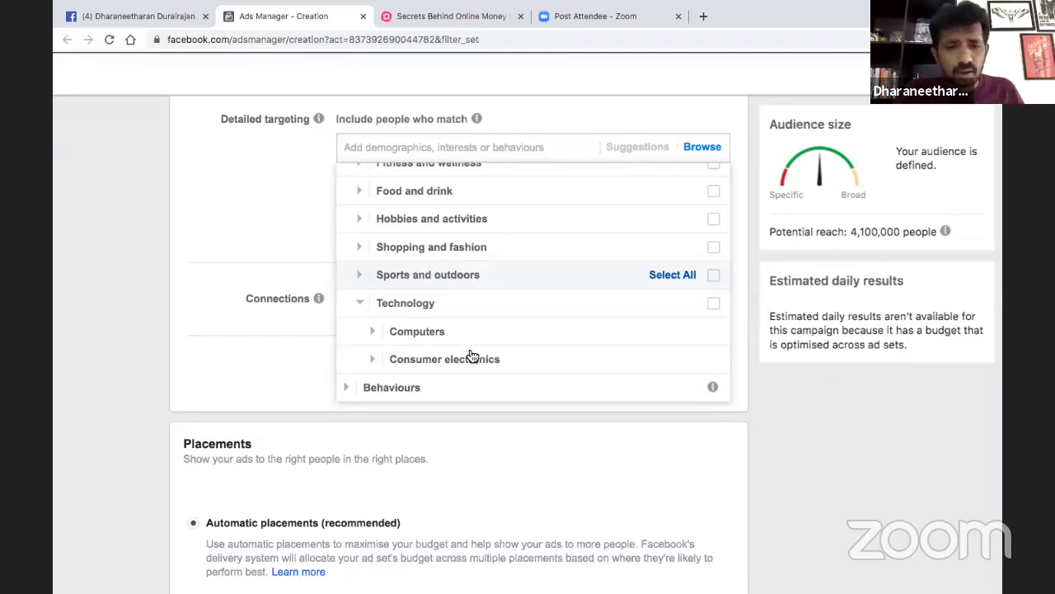
Examine the Digital activities in the Behaviours category, such as Console gamers, Early technology adopters and Facebook Payments users.
left_click(348, 394)
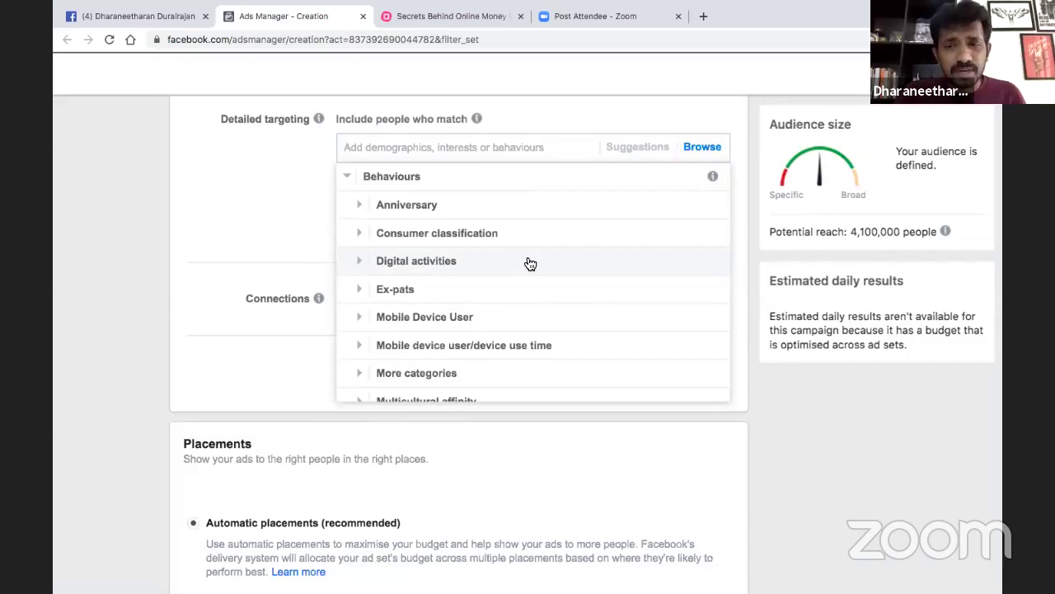
left_click(361, 268)
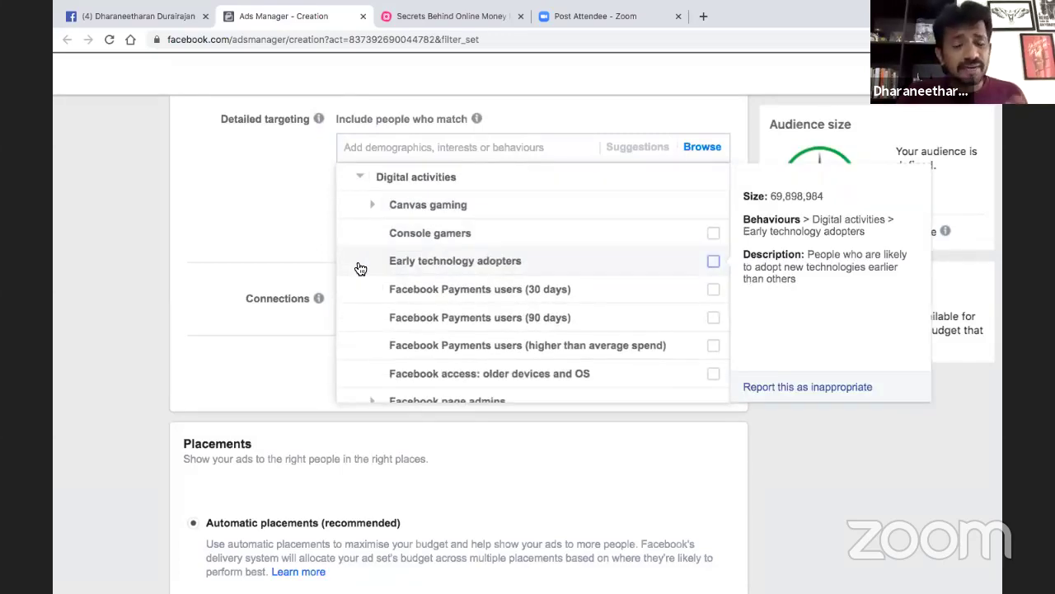
scroll(464, 310, "down", 1)
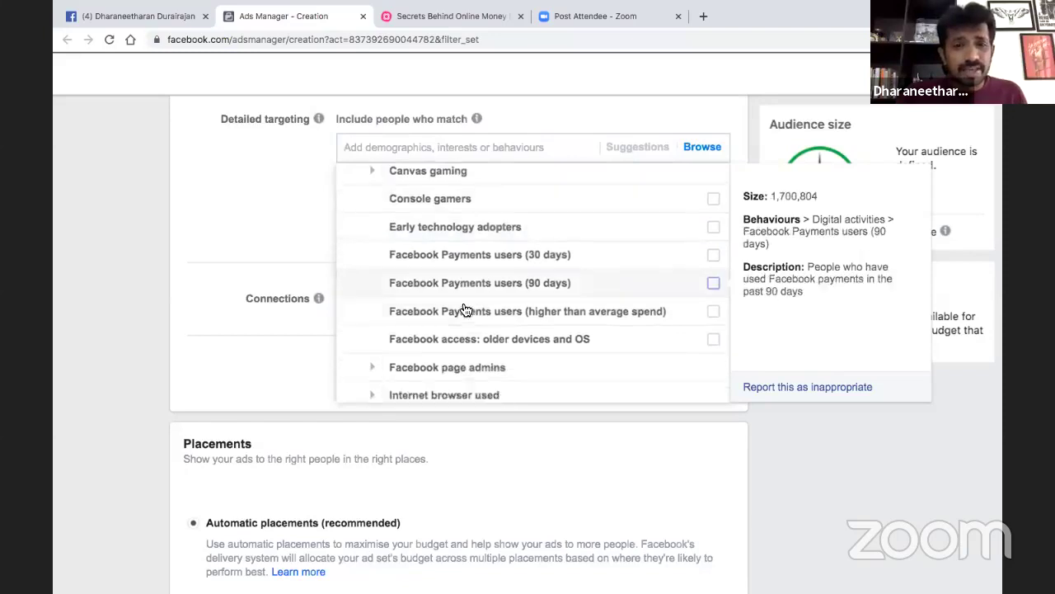
scroll(494, 305, "down", 1)
scroll(476, 283, "down", 2)
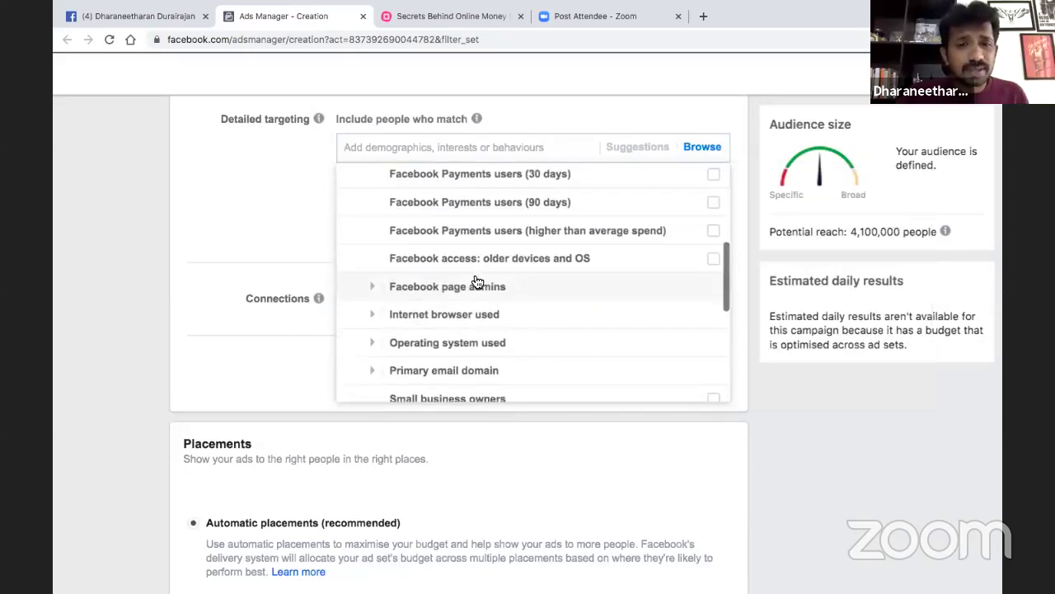
Examine the Facebook page admins behaviours, from Business Page admins to Travel and tourism Page admins.
left_click(372, 290)
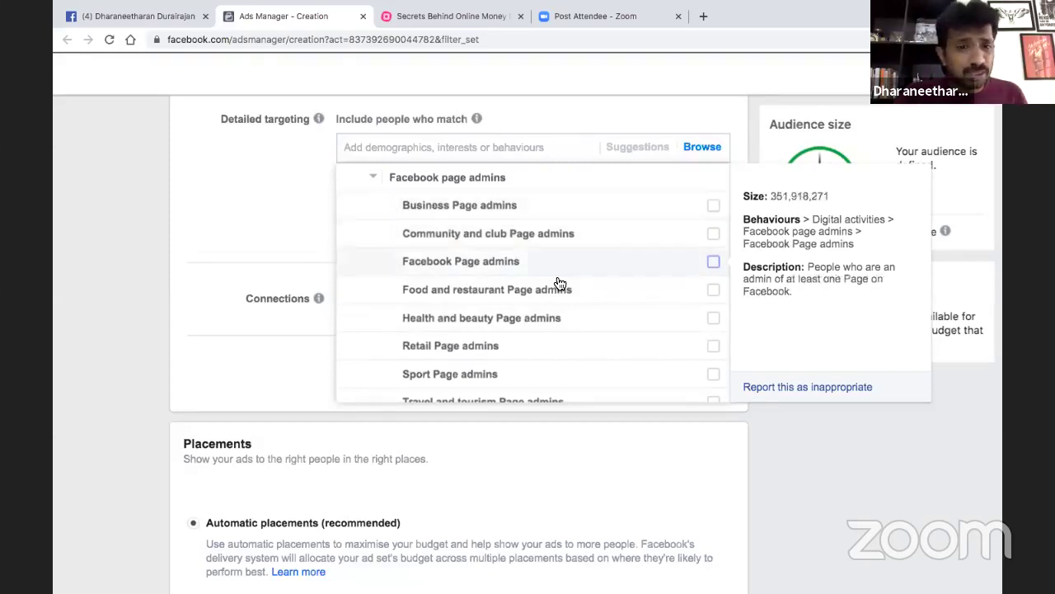
scroll(557, 283, "down", 2)
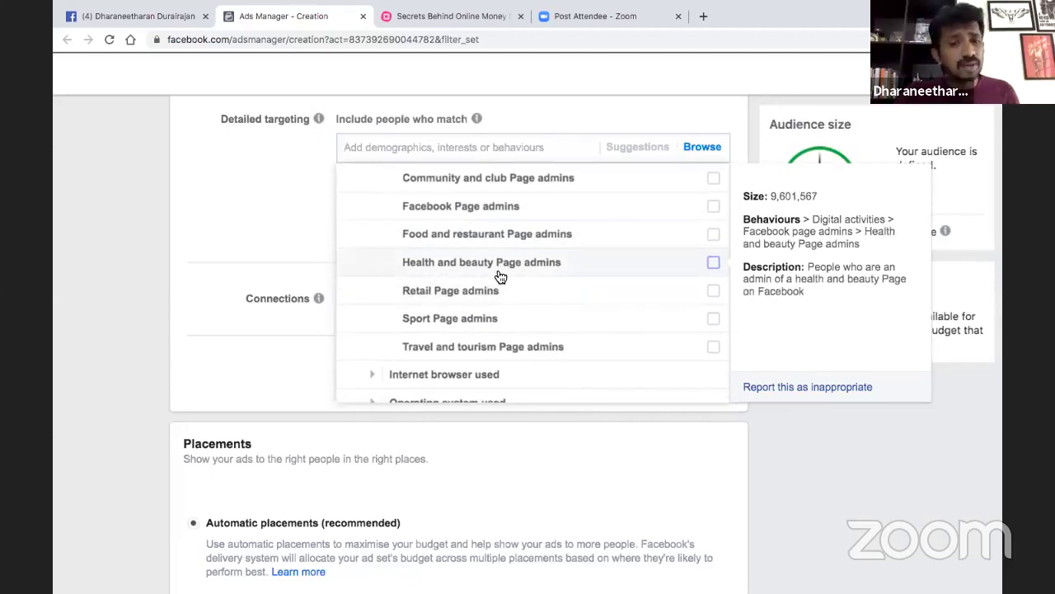
scroll(495, 276, "down", 3)
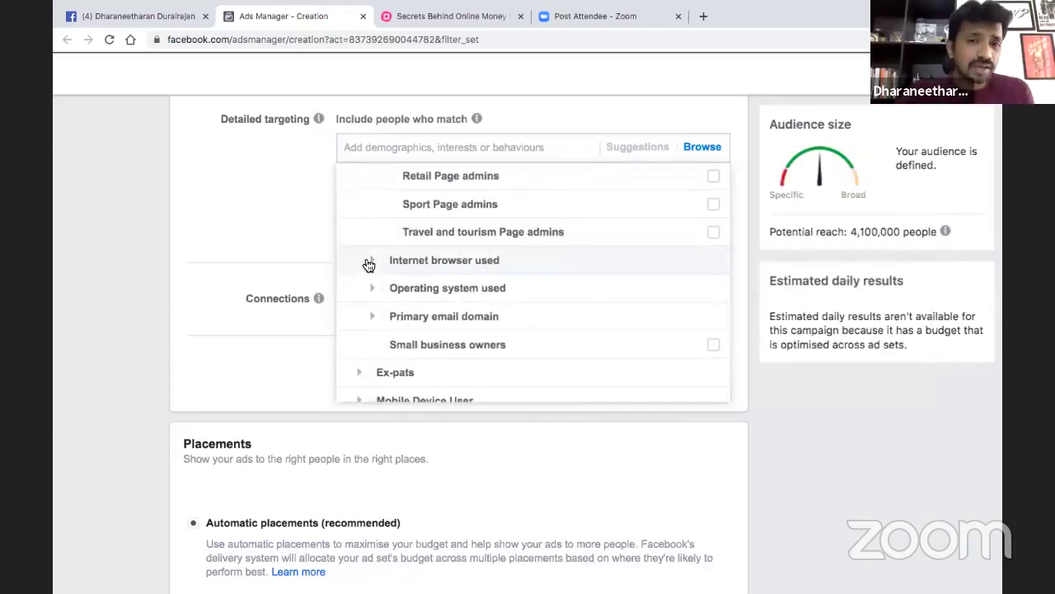
Examine the Internet browser used behaviours, from Chrome and Firefox to Opera and Safari.
left_click(369, 262)
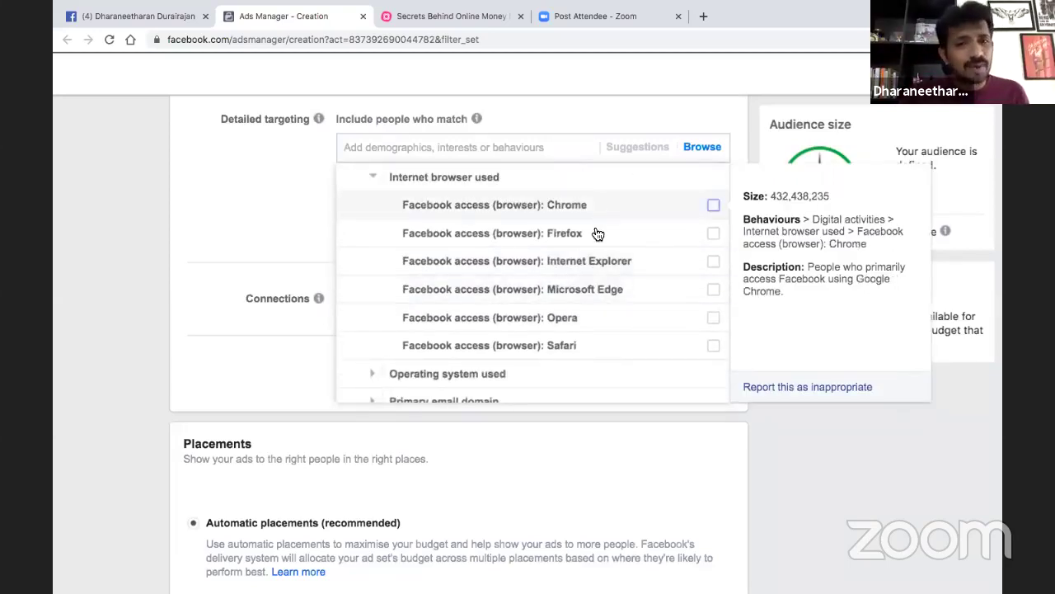
scroll(533, 285, "down", 1)
scroll(462, 280, "down", 2)
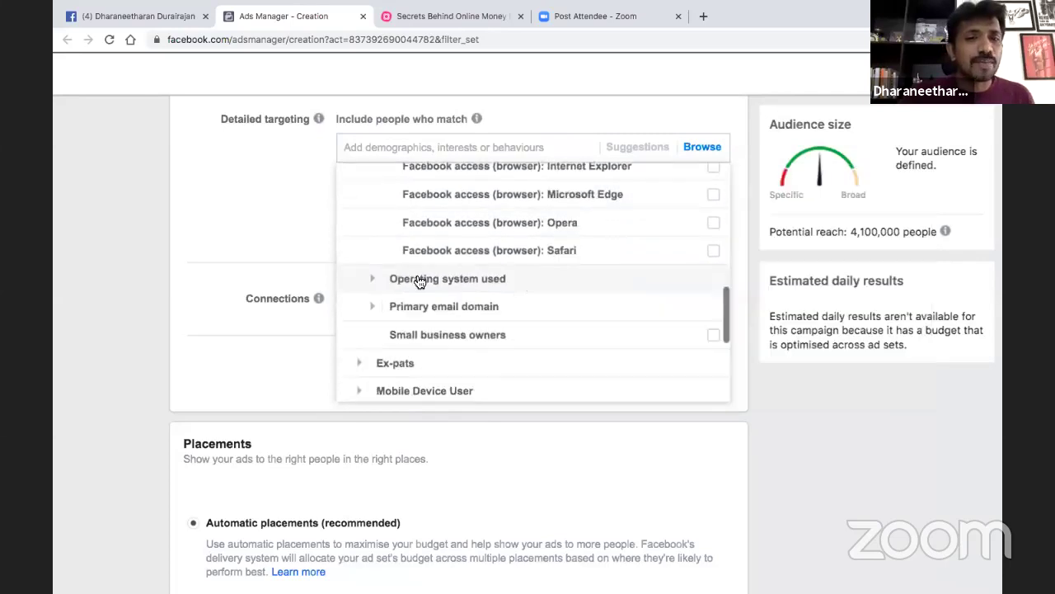
Examine the Operating system used and Primary email domain behaviours under Digital activities.
left_click(372, 278)
scroll(536, 255, "down", 2)
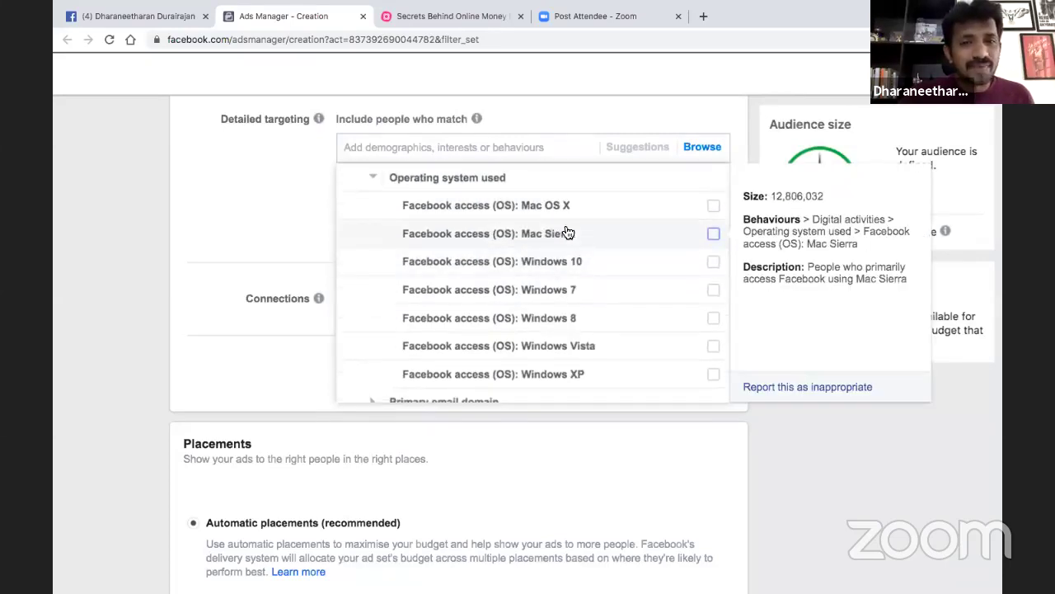
scroll(596, 302, "down", 5)
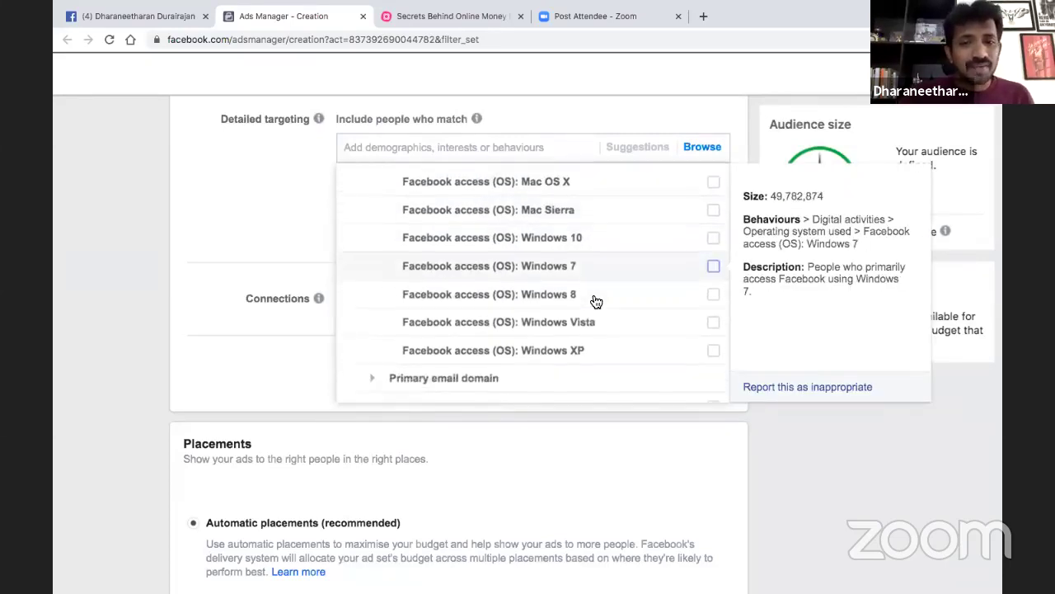
scroll(593, 299, "down", 1)
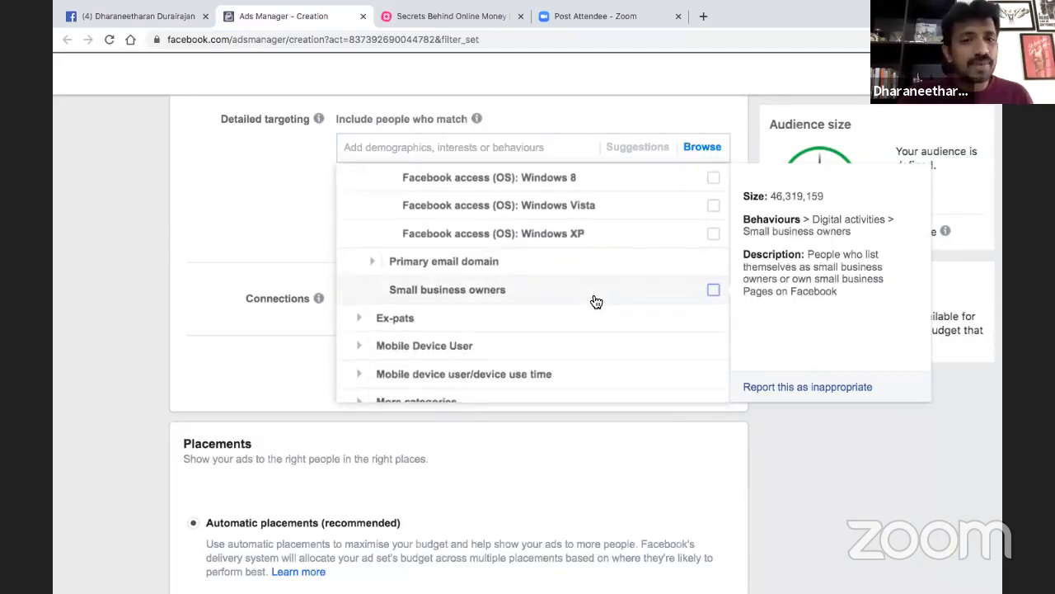
left_click(372, 261)
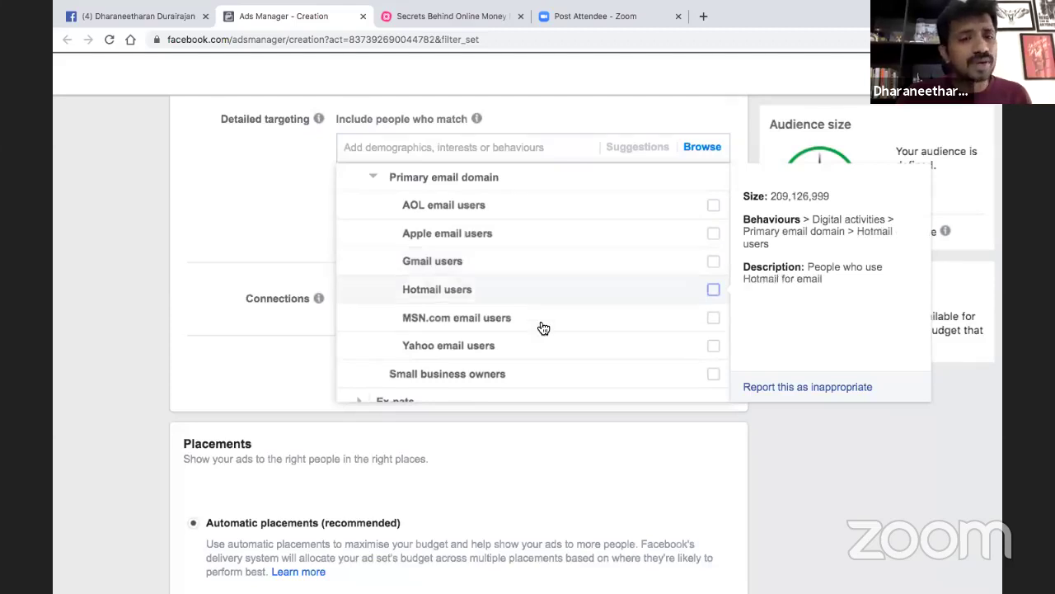
scroll(542, 325, "down", 4)
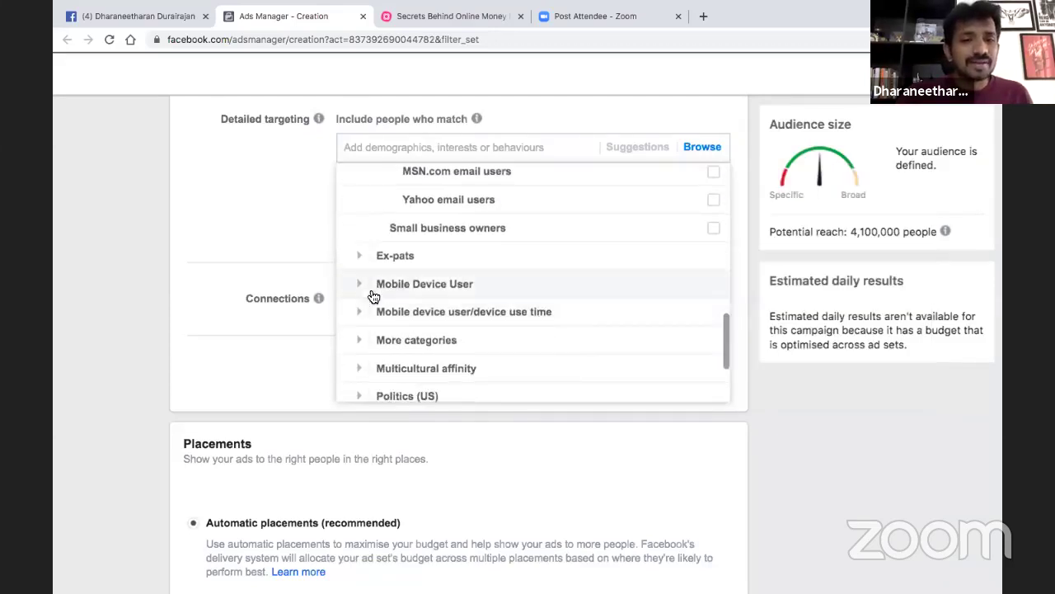
Examine the Mobile Device User behaviours by brand, including the Amazon and Apple device entries.
left_click(369, 287)
scroll(376, 209, "down", 3)
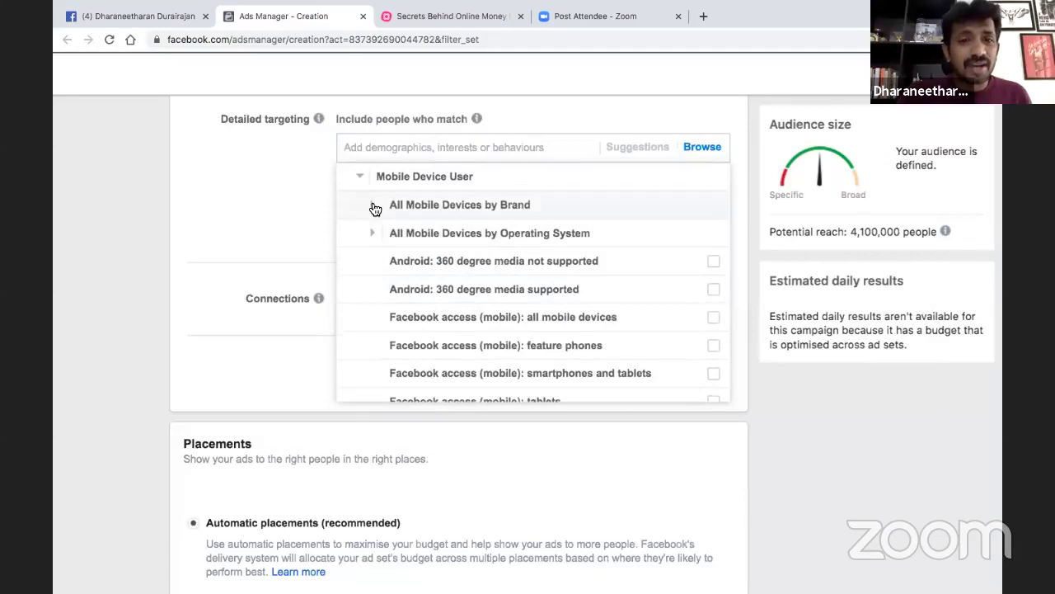
left_click(373, 207)
left_click(392, 209)
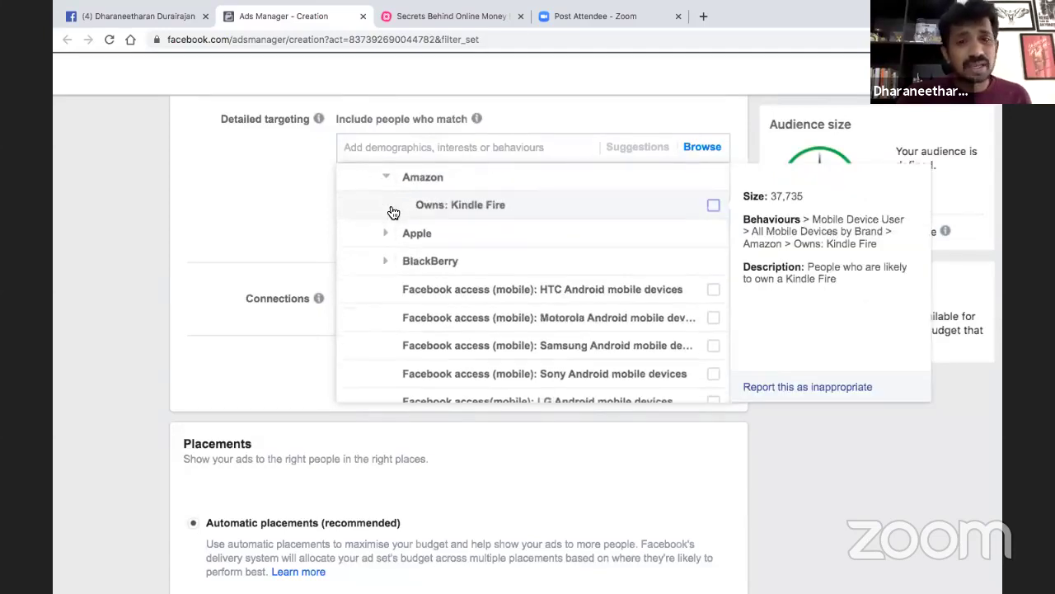
left_click(389, 238)
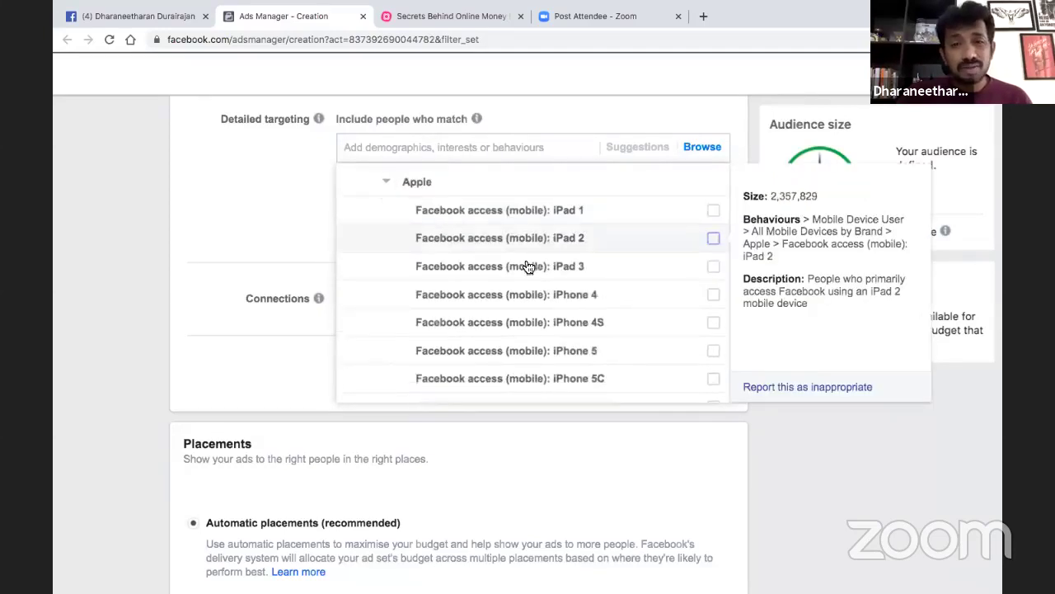
Examine the Apple device behaviours, from Facebook access on iPad and iPhone models to iPad and iPhone ownership.
scroll(530, 294, "down", 1)
scroll(529, 296, "down", 2)
scroll(529, 296, "down", 5)
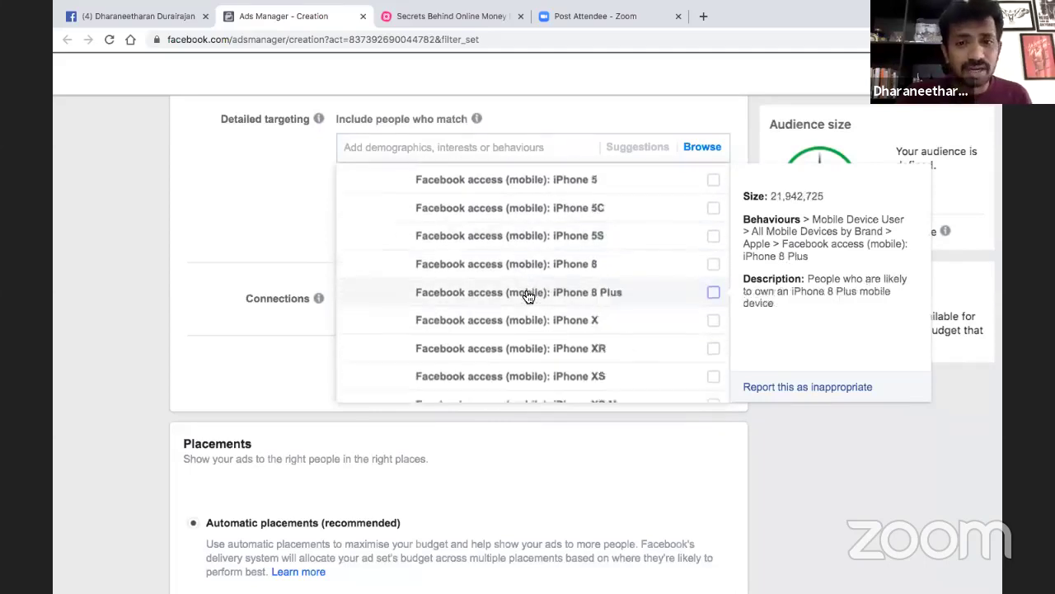
scroll(529, 296, "down", 5)
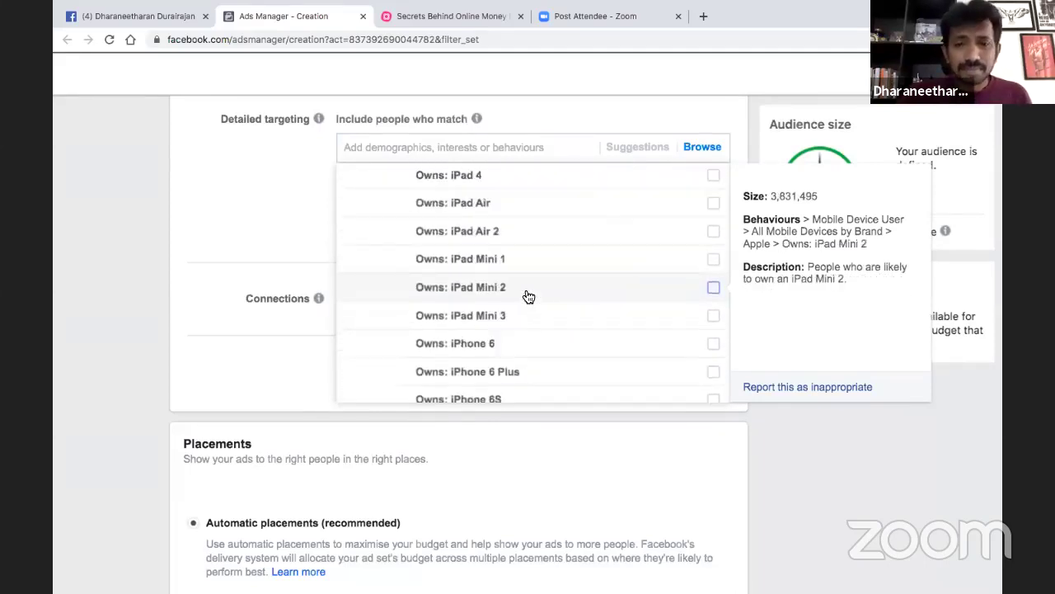
scroll(529, 296, "down", 8)
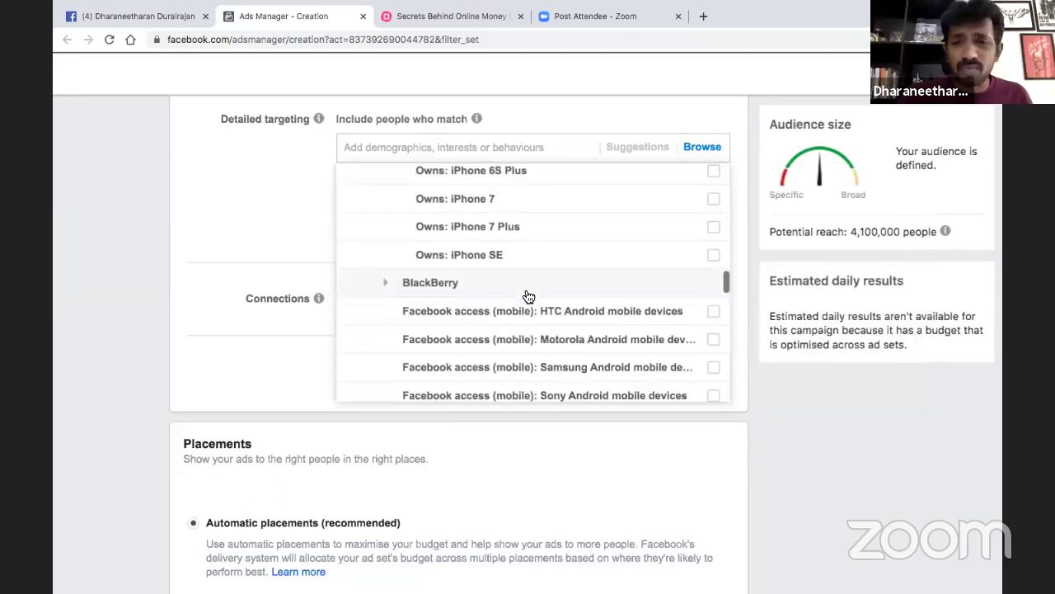
Examine the remaining mobile brand entries, from the HTC and Motorola Android devices to the Alcatel, Huawei, Oppo, Xiaomi and ZTE owners.
scroll(529, 296, "down", 5)
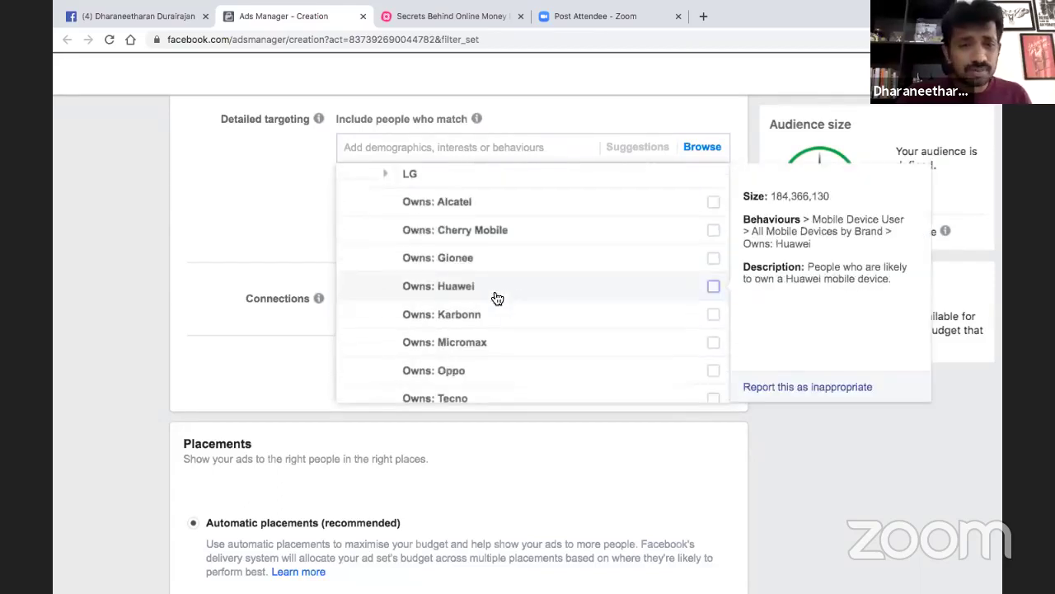
scroll(503, 337, "down", 2)
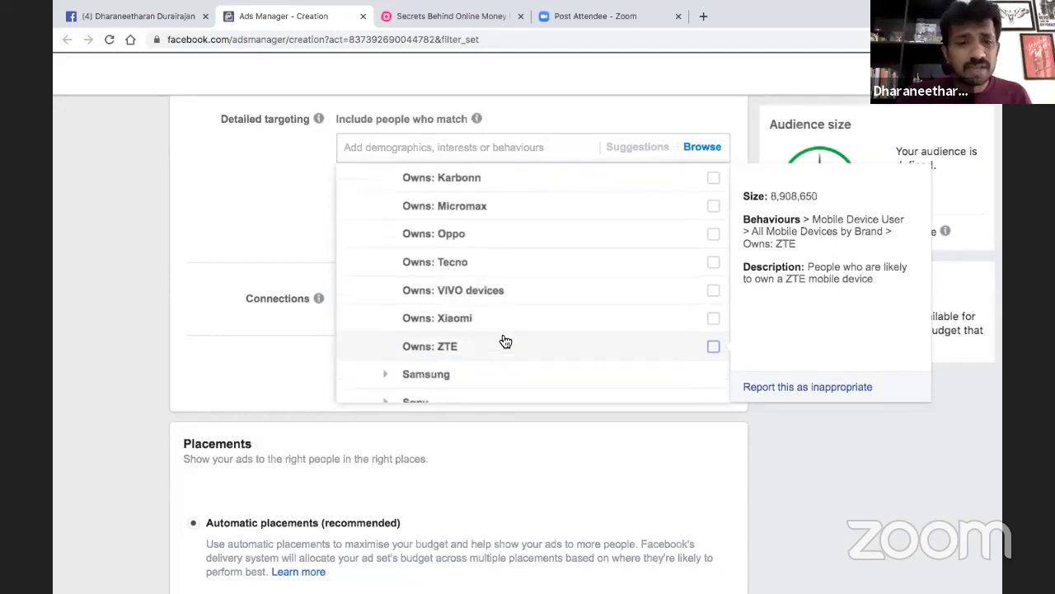
scroll(520, 313, "down", 4)
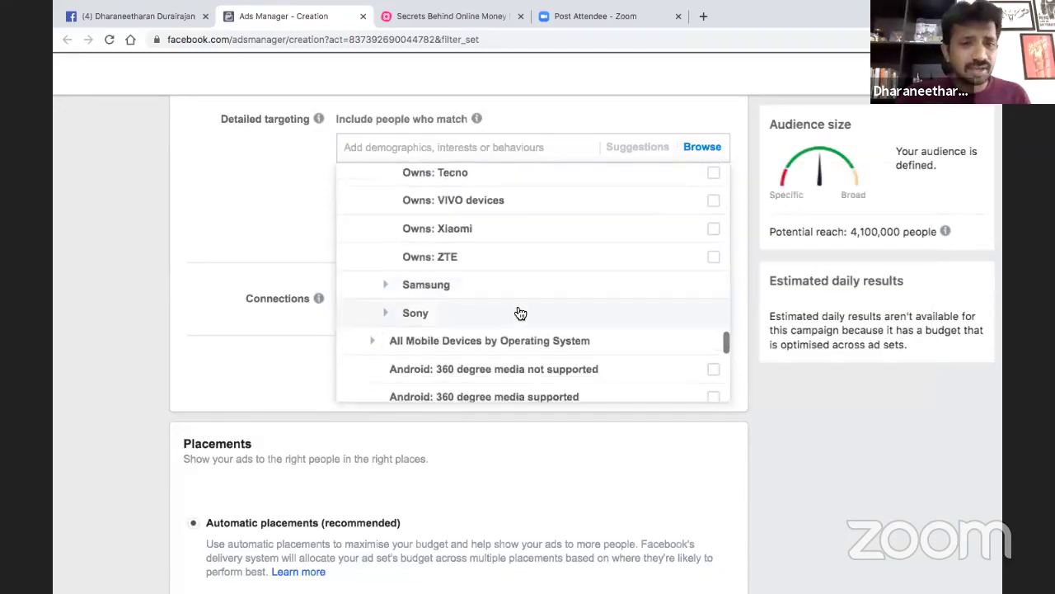
Expand the Samsung brand and examine its Galaxy Note, Galaxy S and Galaxy Tab owner behaviours.
left_click(386, 248)
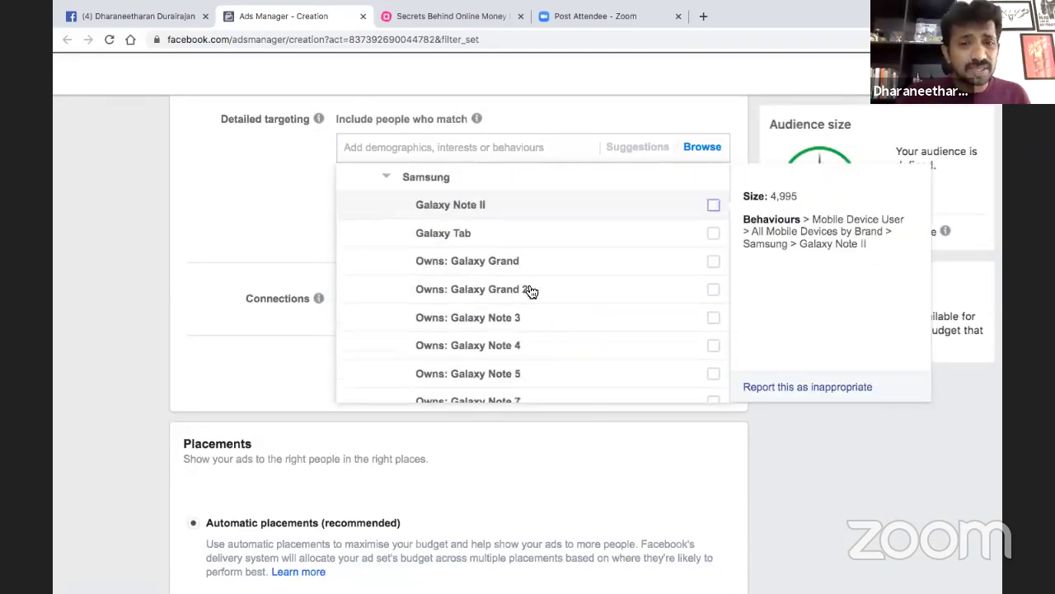
scroll(526, 360, "down", 2)
scroll(525, 360, "down", 5)
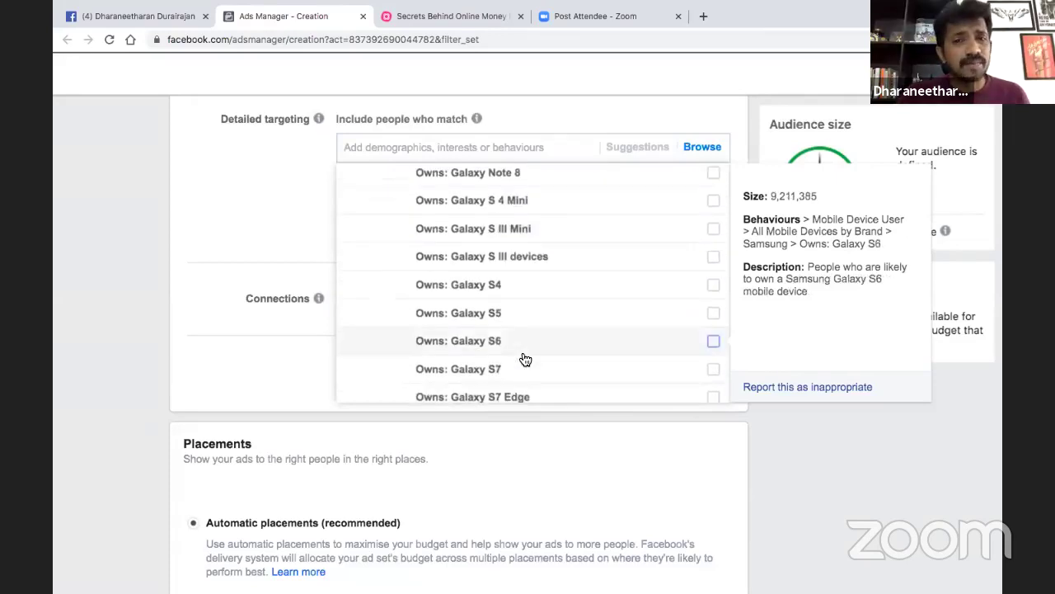
scroll(526, 360, "down", 5)
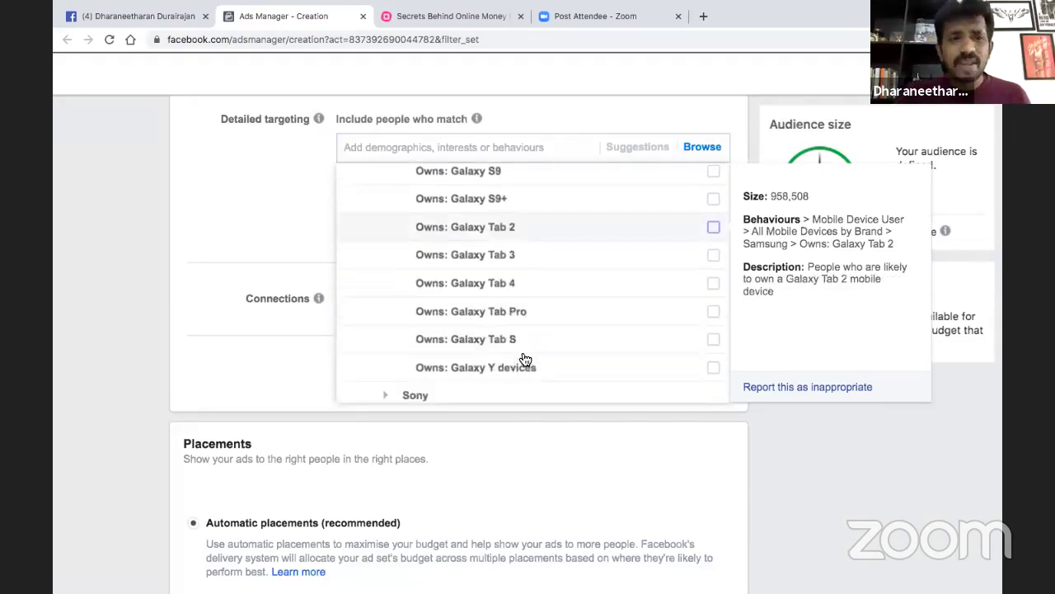
scroll(526, 359, "down", 1)
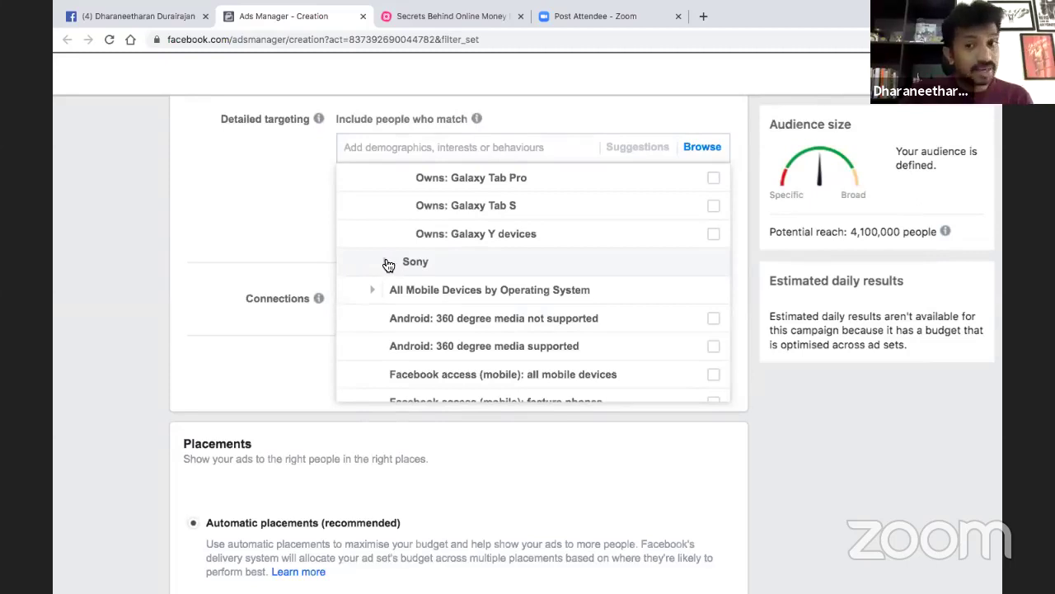
Expand the Sony brand and examine the Facebook access behaviours for feature phones, smartphones and tablets.
left_click(388, 264)
scroll(516, 338, "down", 1)
scroll(516, 338, "down", 2)
scroll(517, 338, "down", 3)
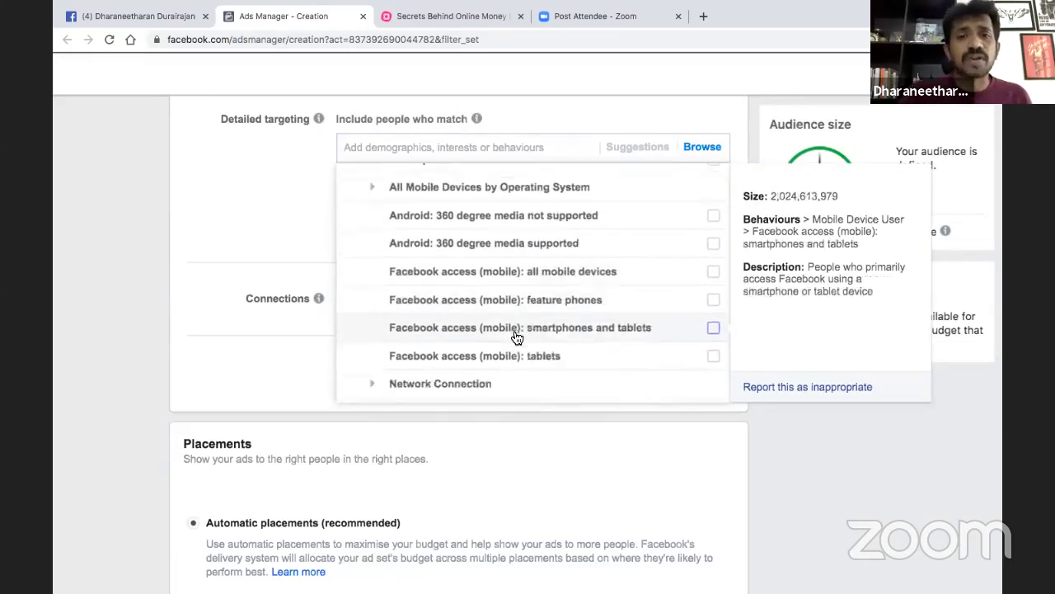
Expand Network Connection and examine its 2G, 3G, 4G and Wi-Fi behaviours plus the new smartphone and OnePlus entries.
left_click(372, 330)
scroll(373, 331, "down", 1)
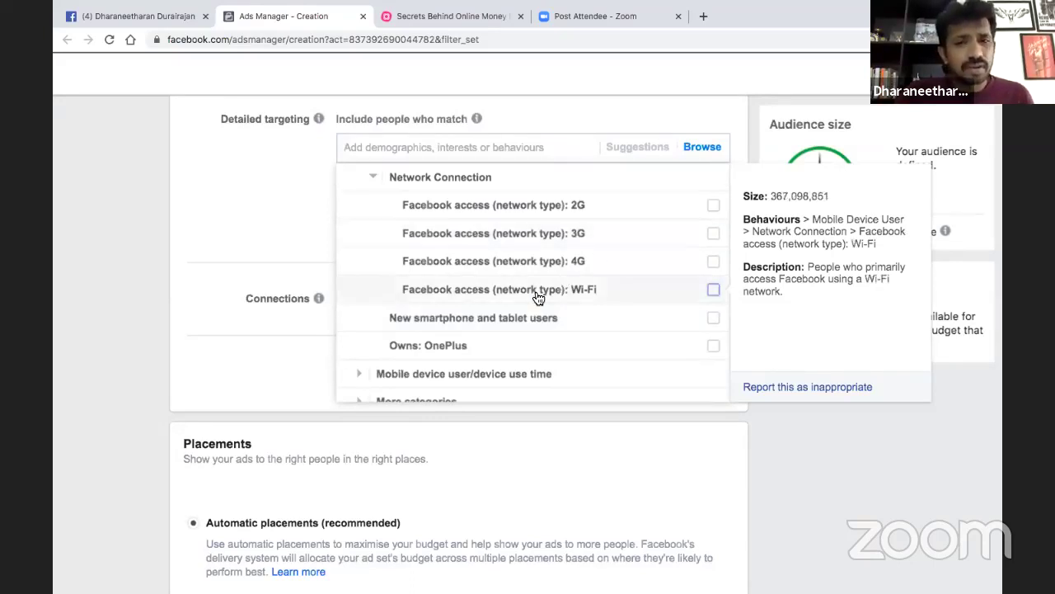
scroll(539, 297, "down", 3)
Expand the Travel behaviours and examine the options from Commuters to Returned from travelling two weeks ago.
scroll(537, 297, "down", 2)
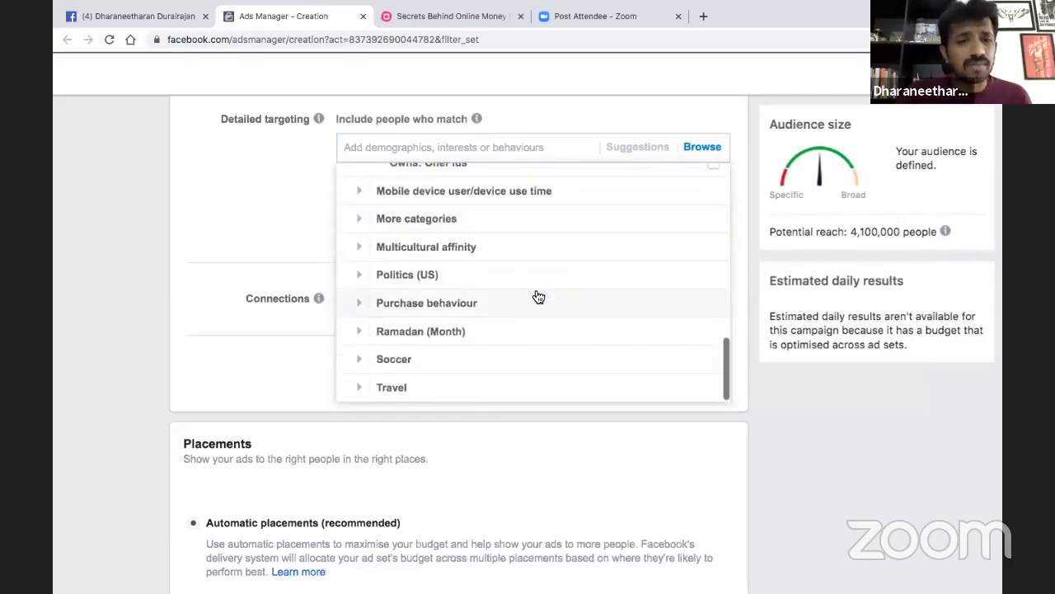
scroll(532, 296, "down", 3)
left_click(358, 199)
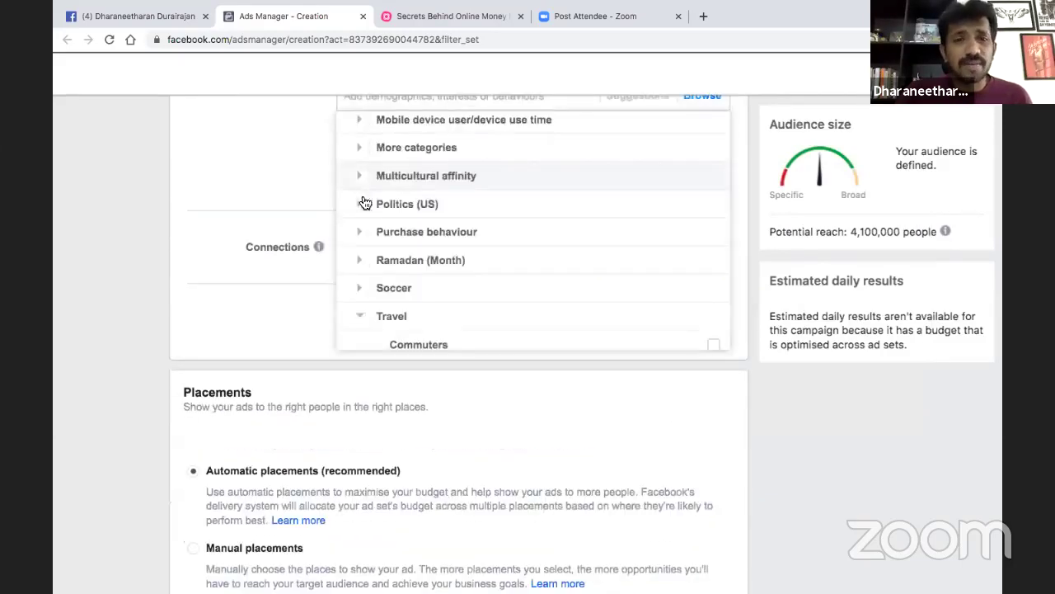
scroll(413, 264, "down", 2)
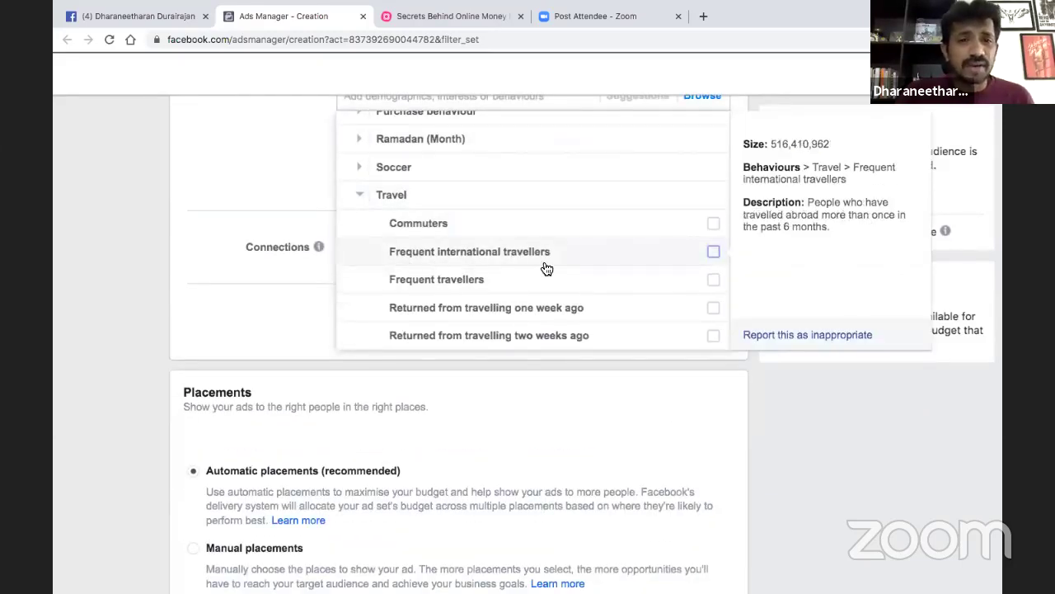